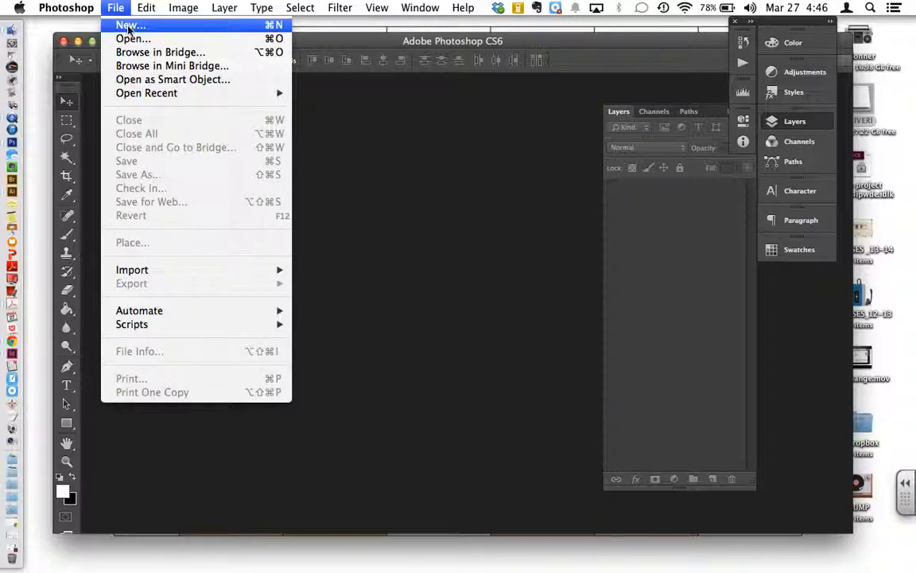
Set up a new document named oliveri_tessellation, 13 inches wide and 19 inches high.
click(127, 29)
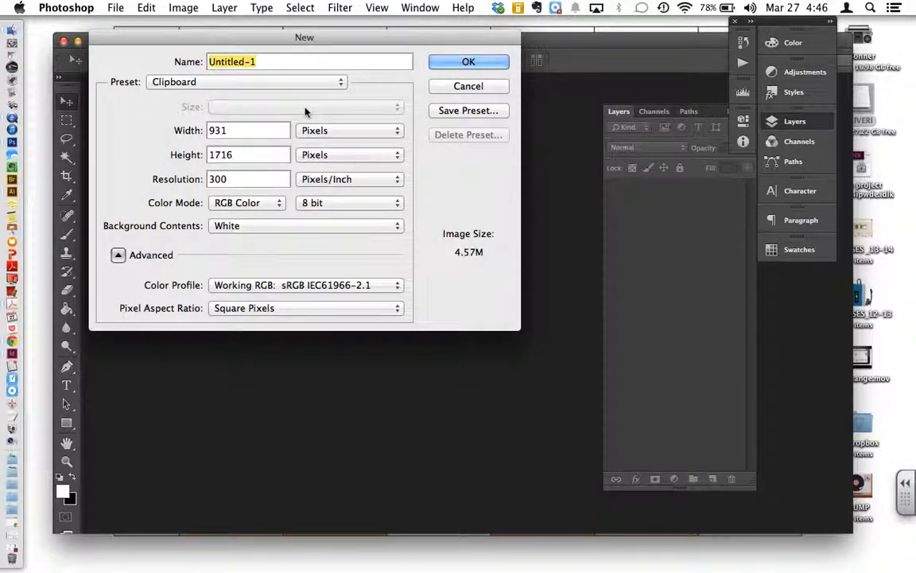
text(olivieri_tessellation)
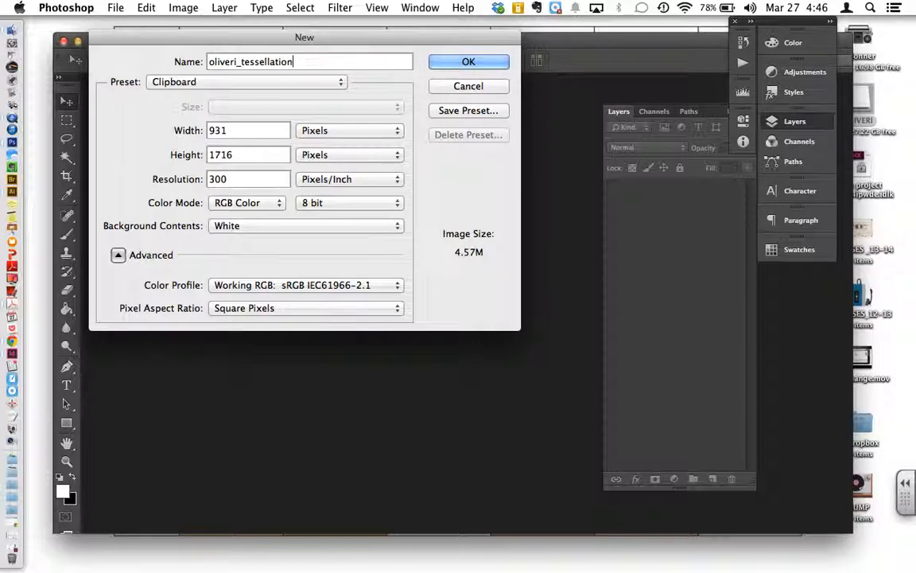
click(347, 128)
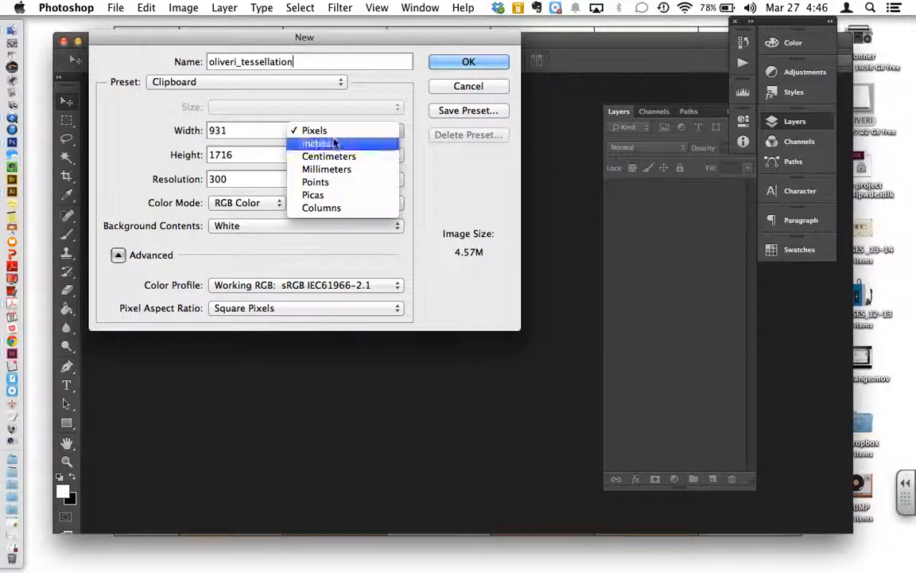
click(311, 141)
text(19)
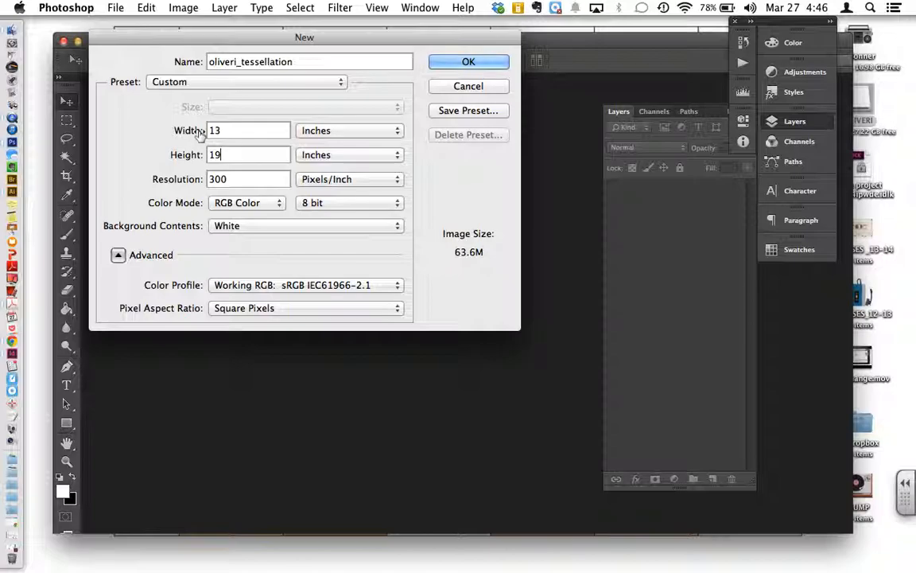
Change the new document's dimensions to 19 inches wide and 13 inches high.
mouse_move(187, 135)
mouse_down()
mouse_move(203, 136)
mouse_move(193, 124)
mouse_up()
click(173, 119)
text(19)
key(Tab)
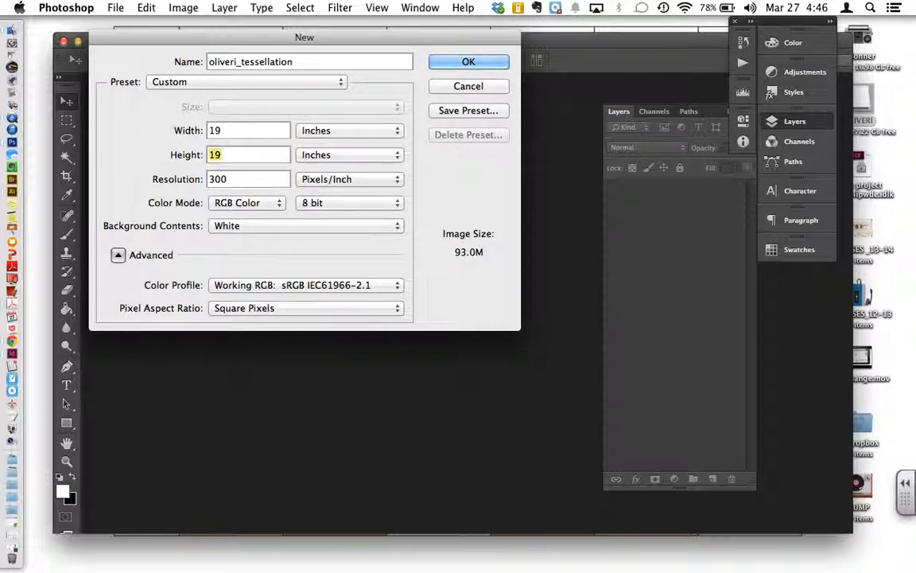
text(13)
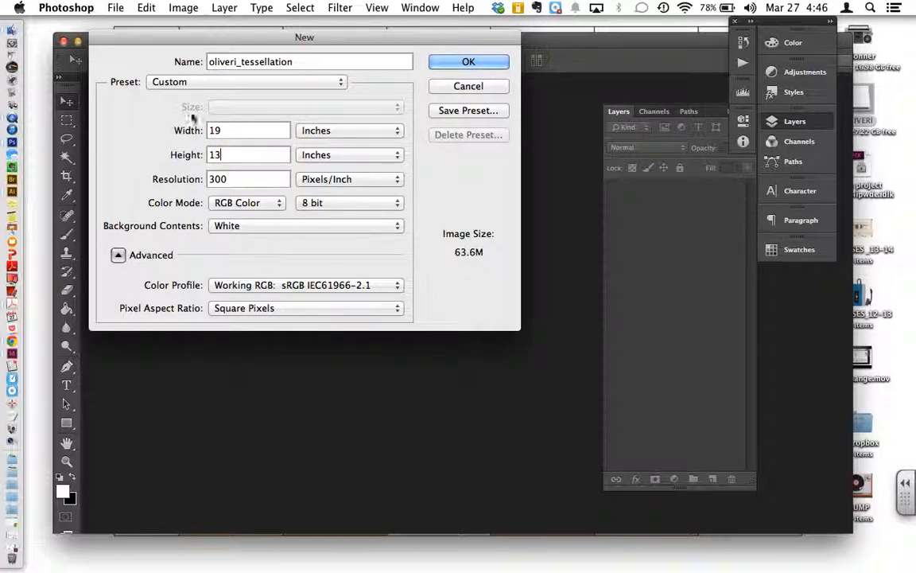
Create the document at a resolution of 300 pixels/inch and collapse the layer list to clear the canvas.
click(229, 179)
click(195, 179)
click(217, 178)
double_click(218, 178)
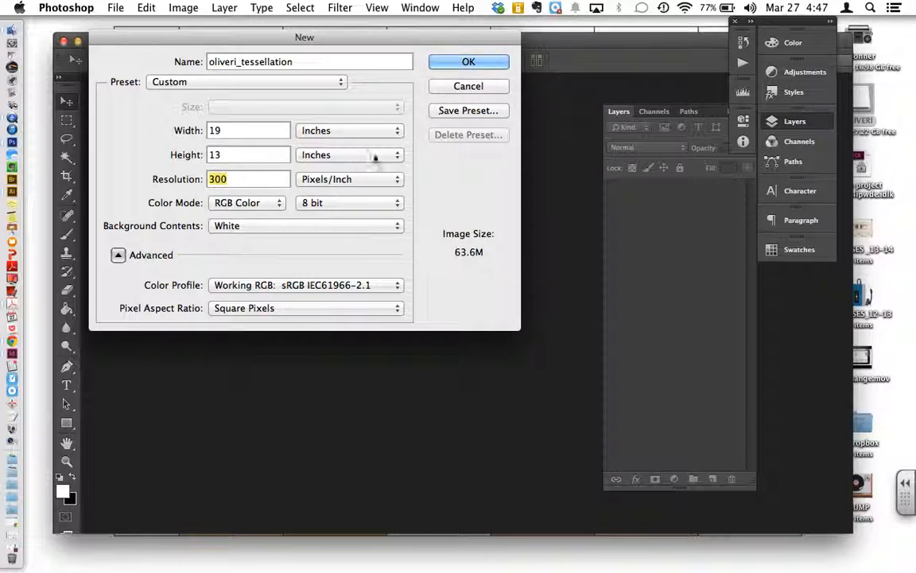
click(478, 64)
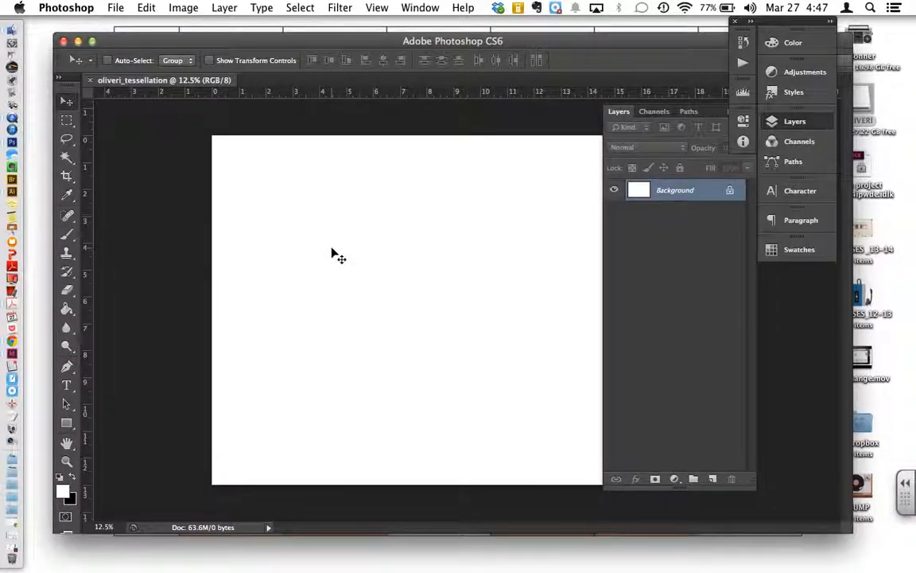
click(726, 116)
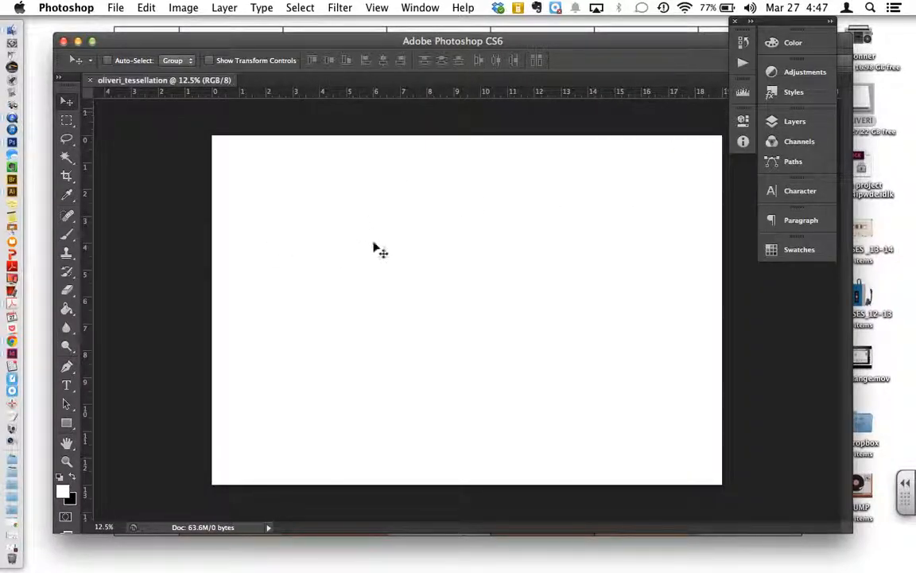
Open oliveri_color2.psd from the "patterns for tessellations" folder on the OLIVERI drive.
click(115, 7)
click(127, 37)
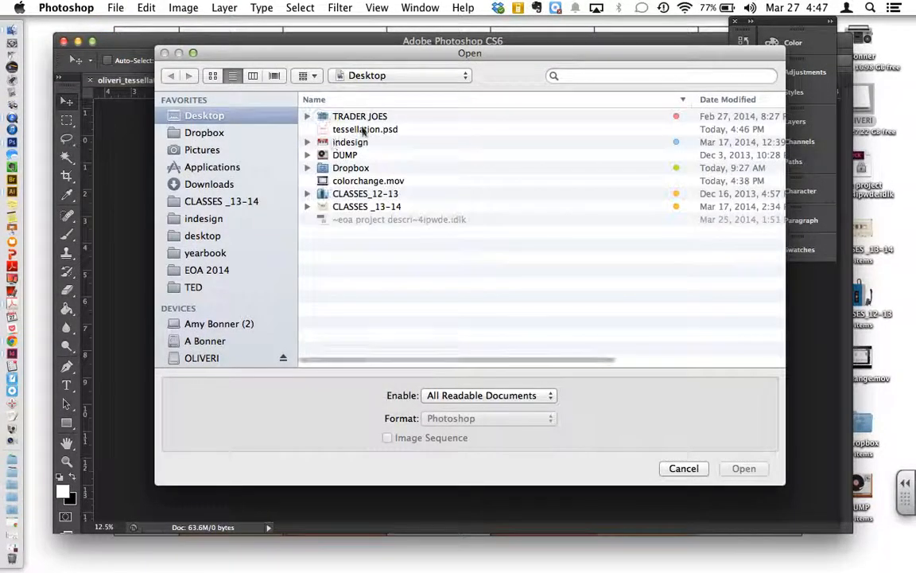
scroll(243, 307, down, 3)
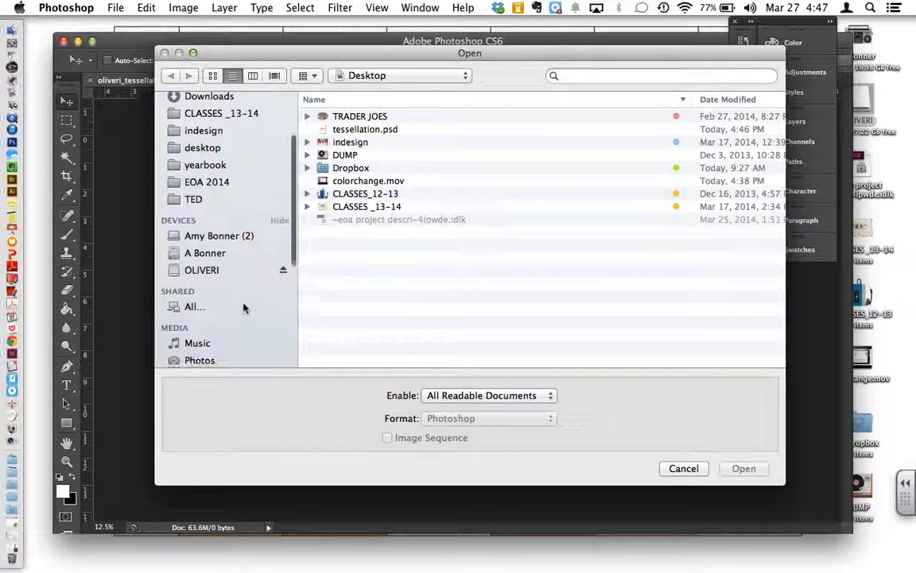
click(208, 269)
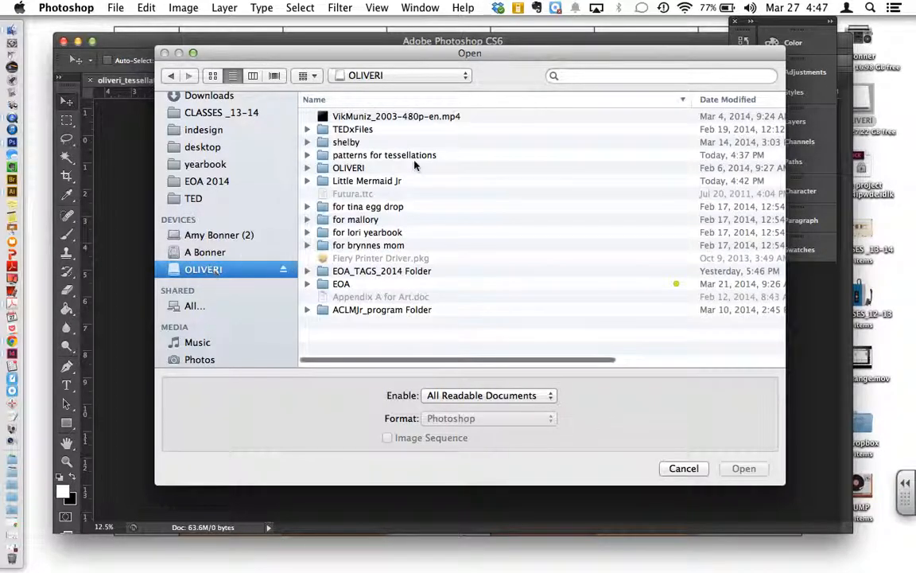
double_click(374, 156)
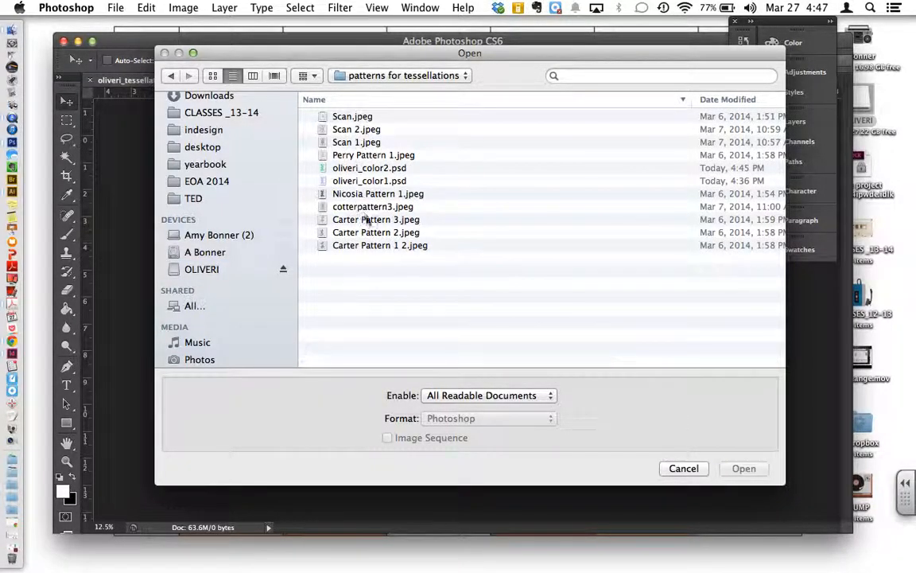
click(362, 171)
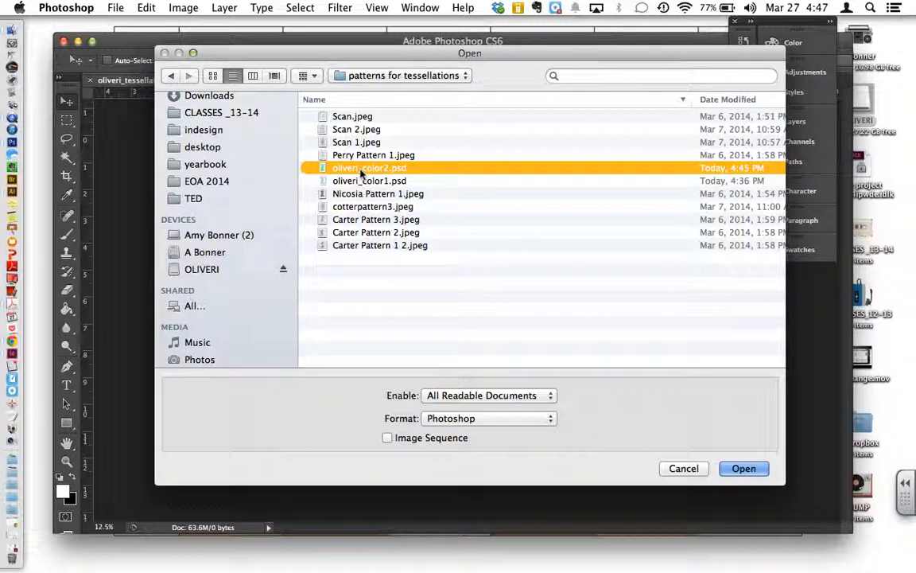
click(743, 468)
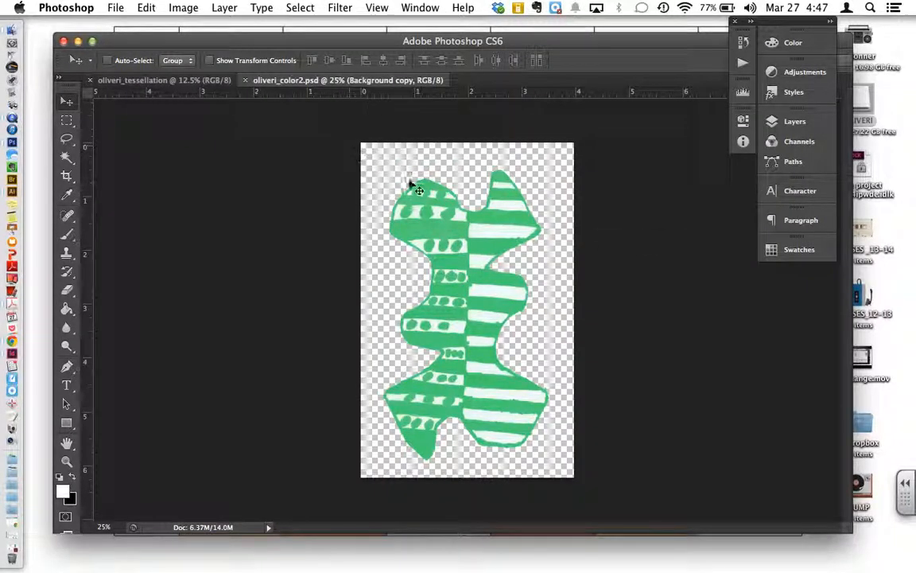
Copy the whole pattern layer from oliveri_color2.psd and paste it into the oliveri_tessellation document.
key(super+a)
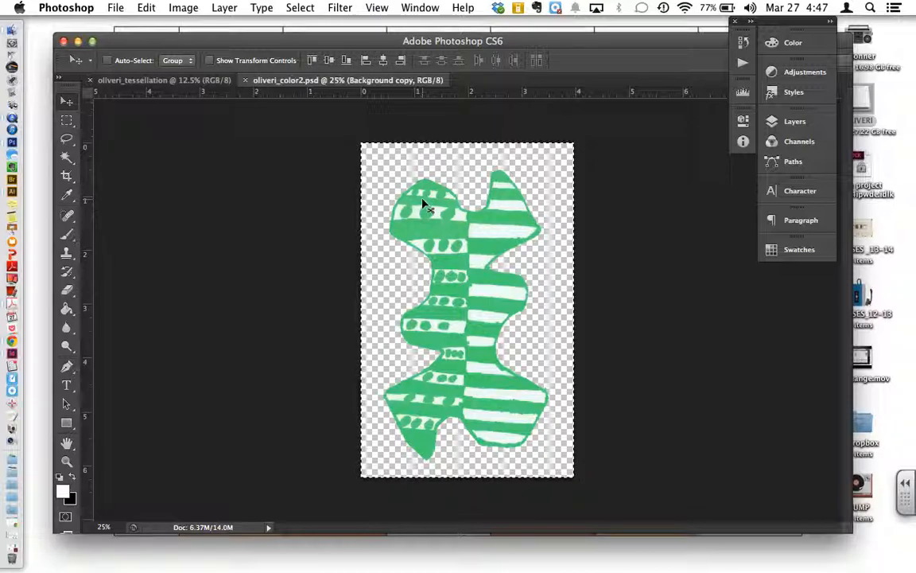
click(181, 82)
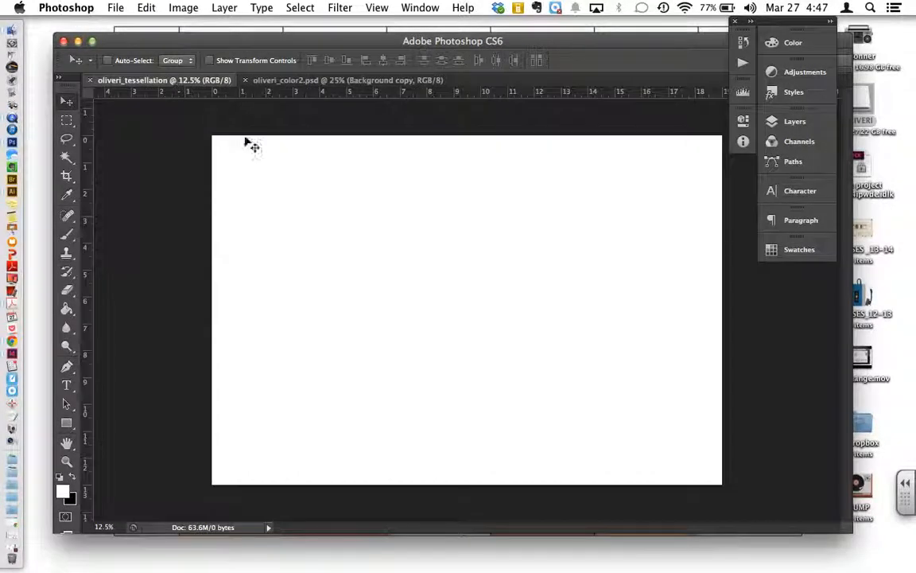
key(super+v)
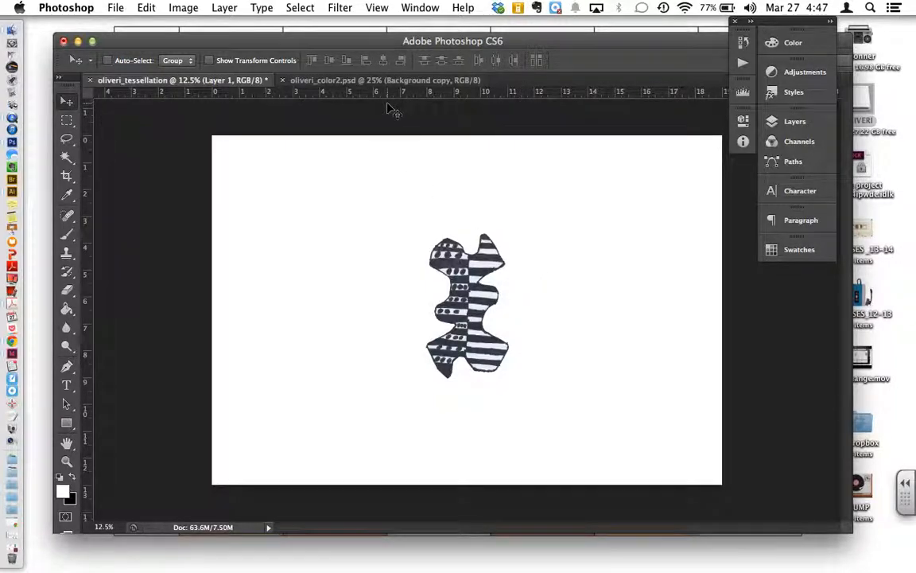
click(360, 82)
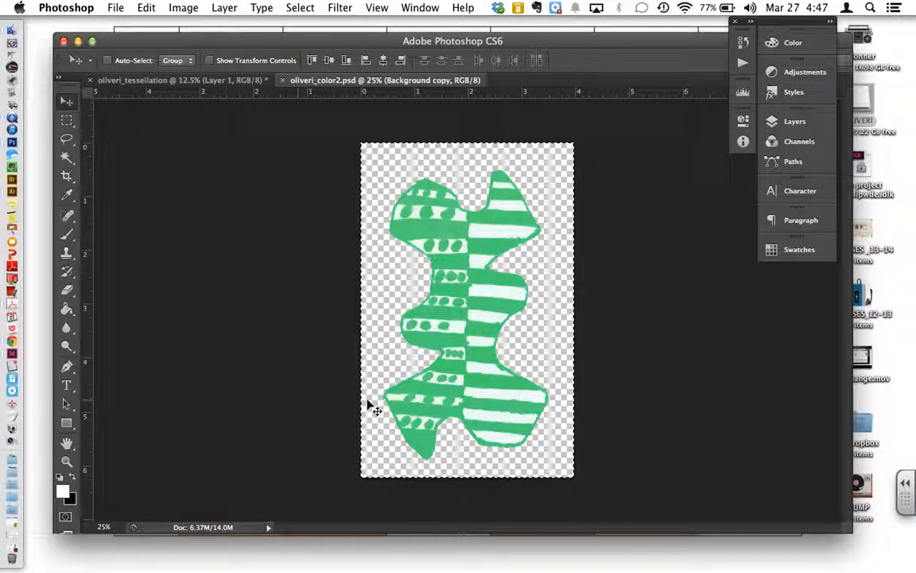
click(153, 80)
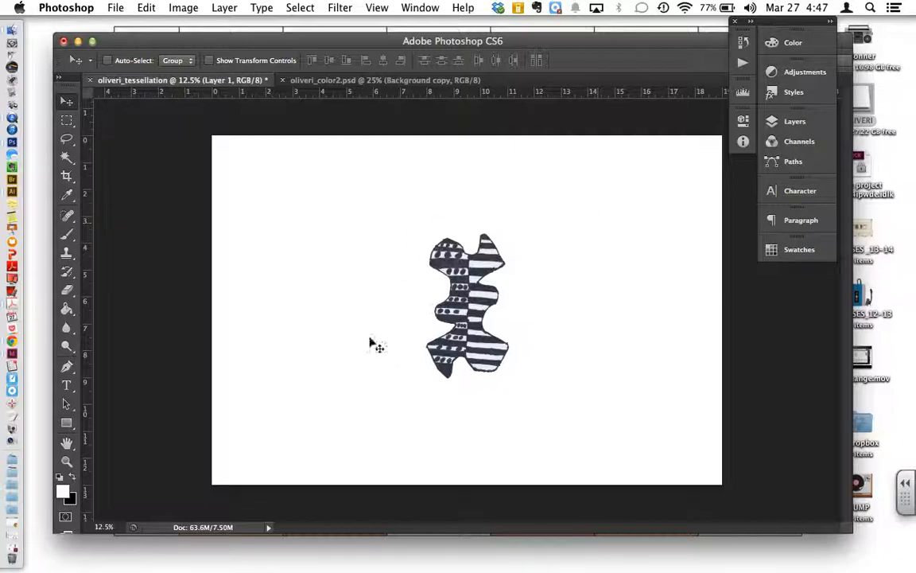
Add a Color Overlay to the pasted pattern's layer, trying the Overlay blend mode and settling on Screen.
click(793, 123)
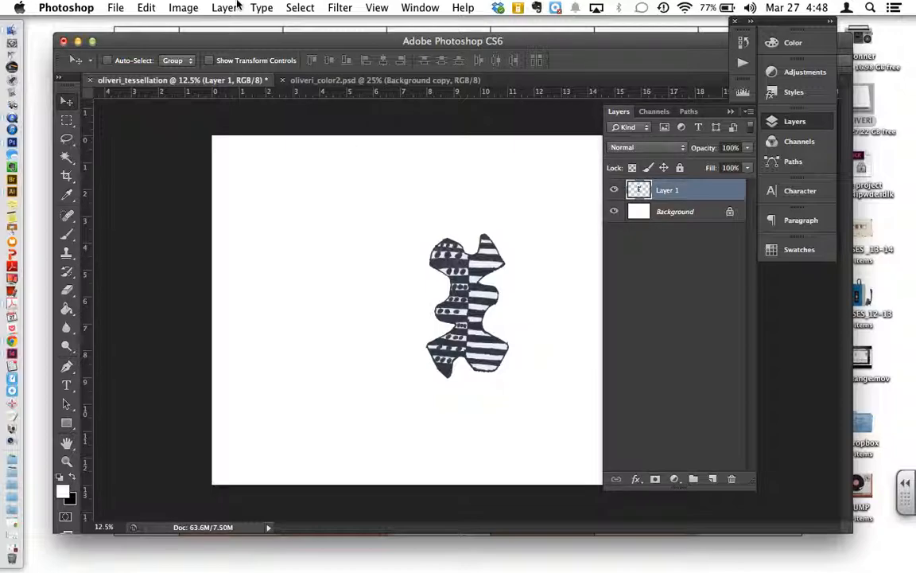
click(185, 7)
mouse_move(224, 8)
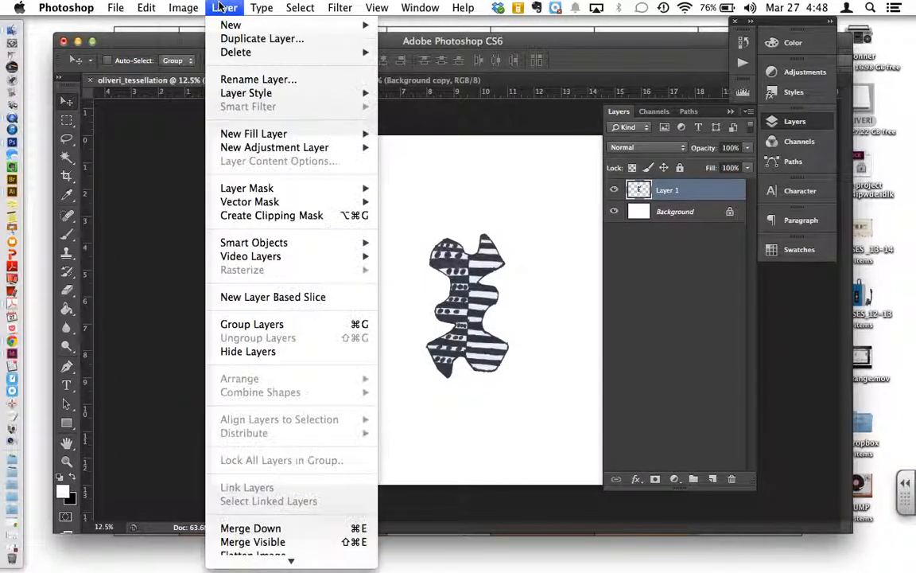
mouse_move(250, 93)
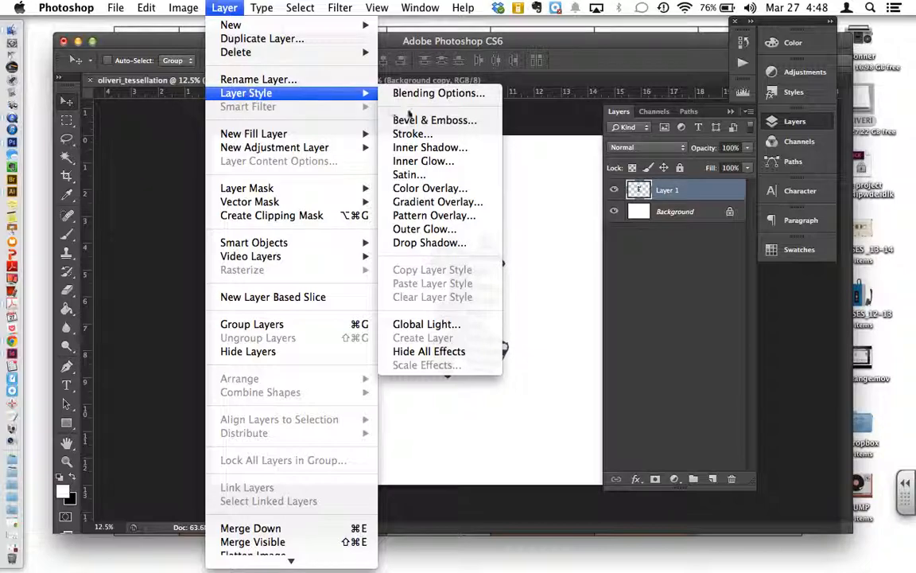
click(428, 190)
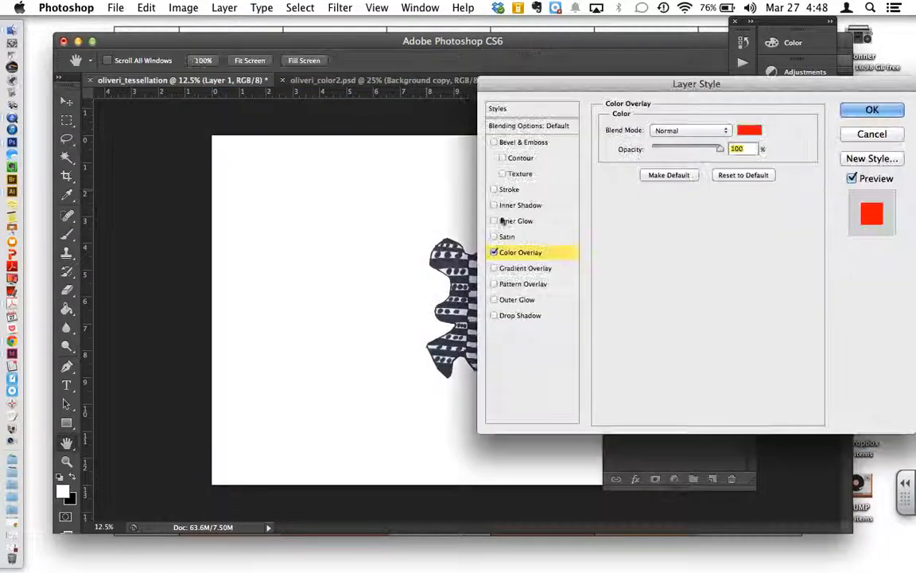
click(713, 136)
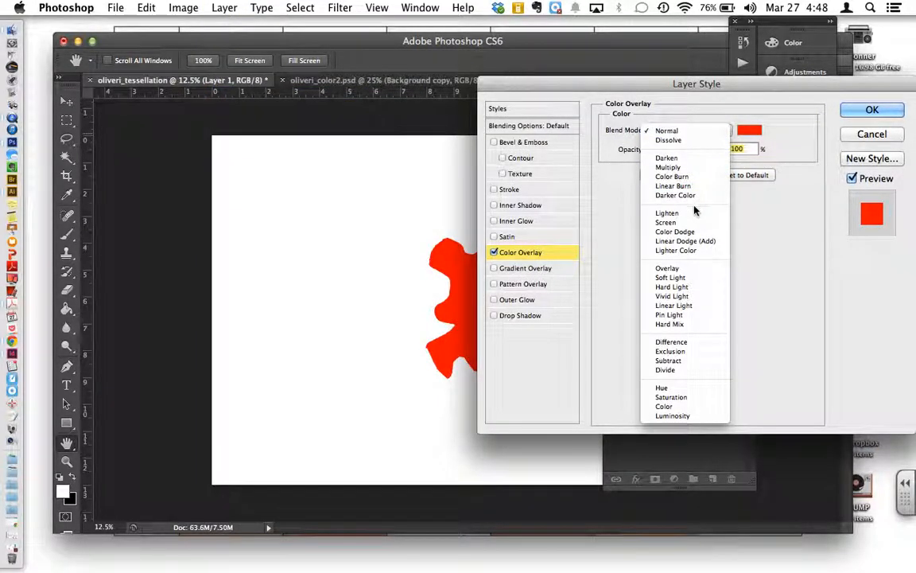
click(664, 222)
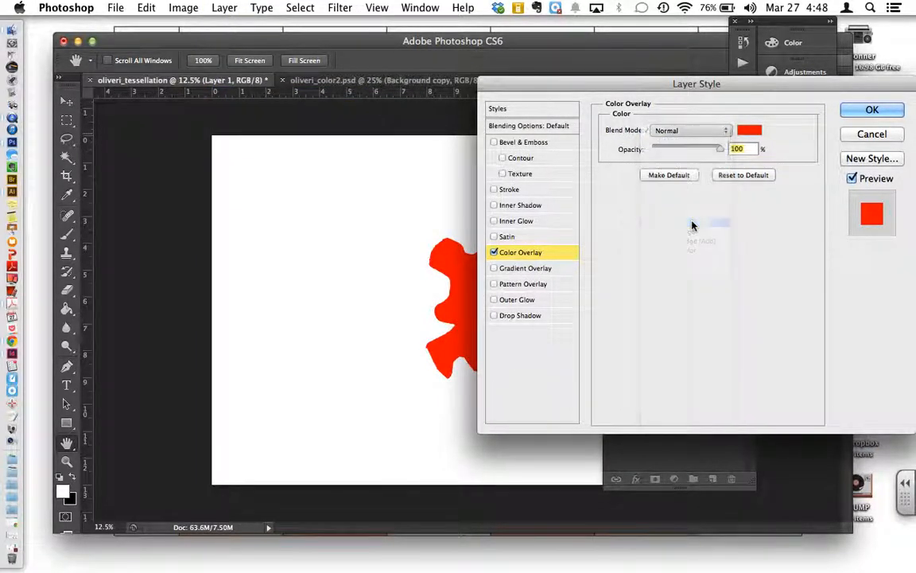
click(688, 130)
click(691, 179)
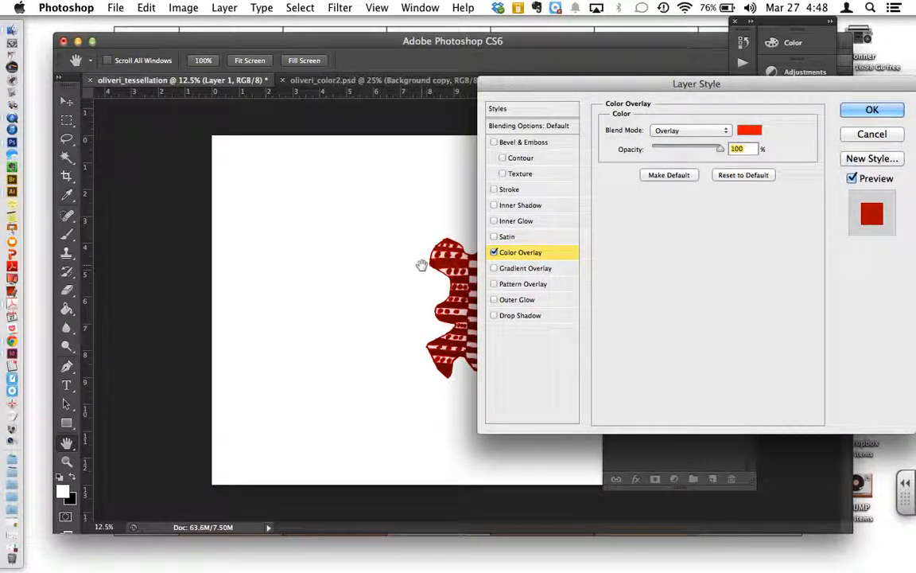
click(703, 134)
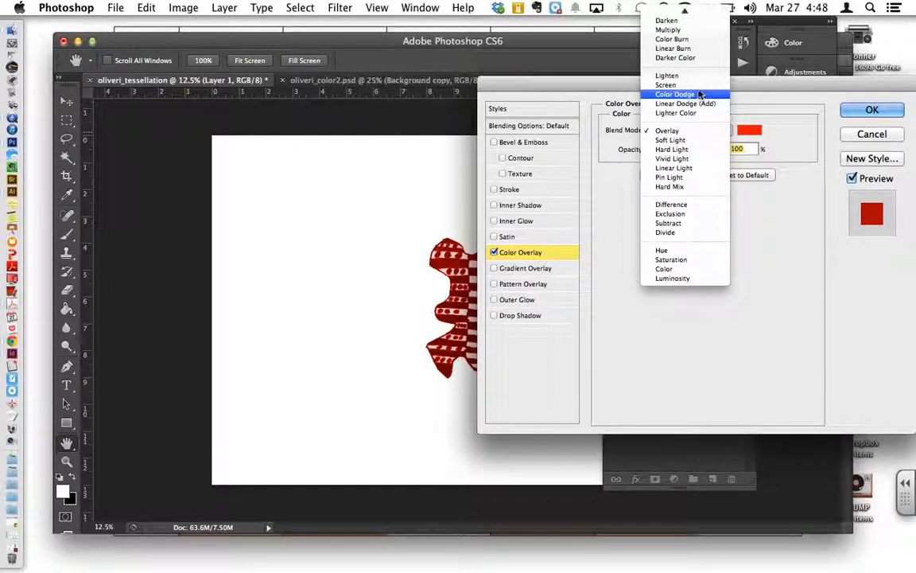
click(667, 85)
Set the overlay colour to a medium teal and apply the layer style.
click(750, 129)
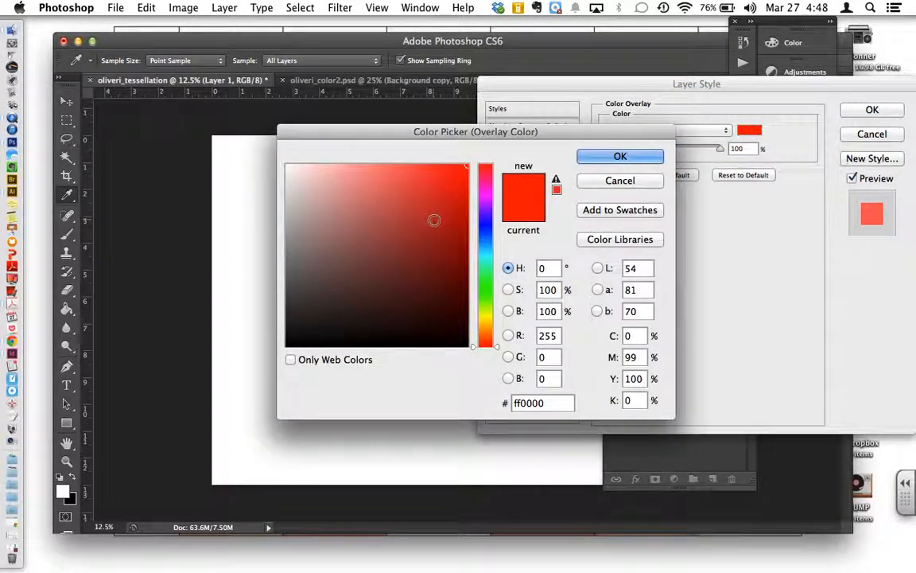
click(486, 259)
click(439, 224)
click(612, 153)
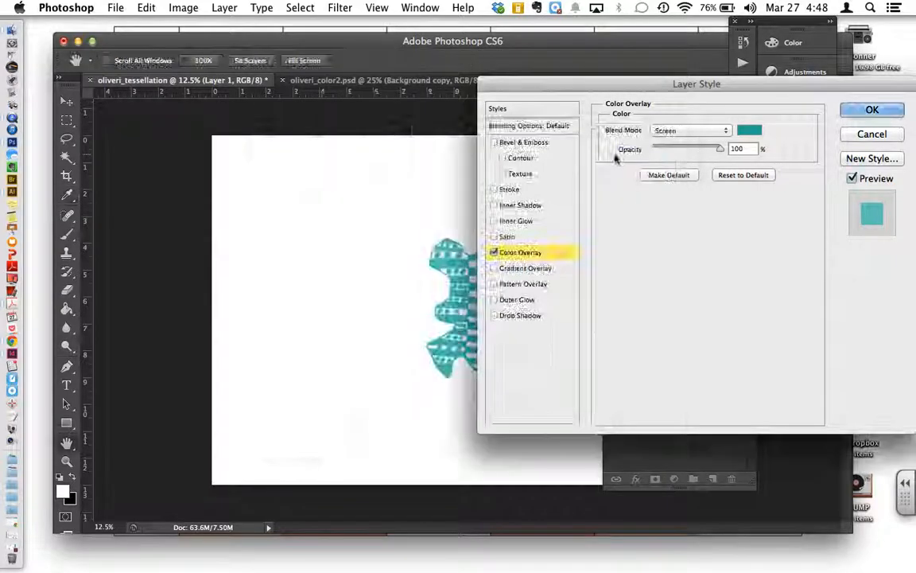
click(872, 110)
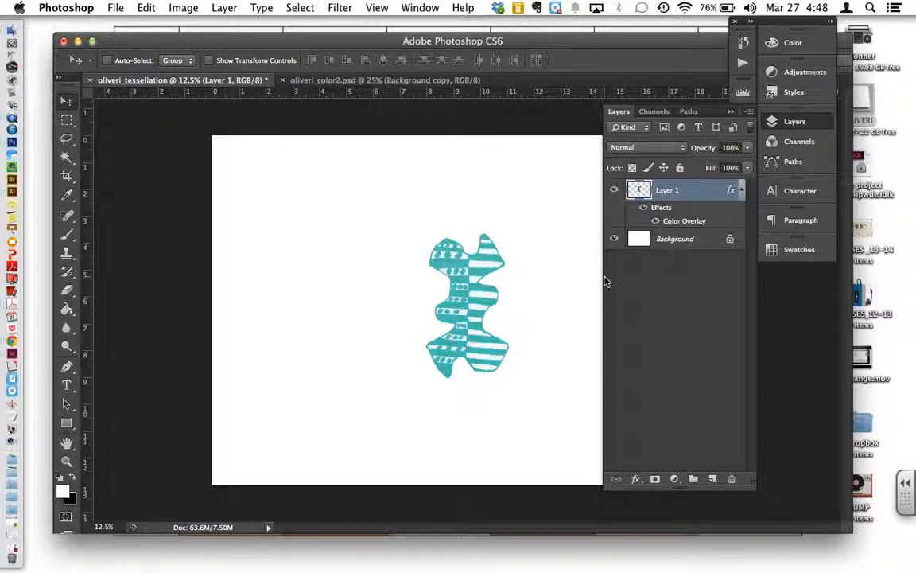
Paste a second copy of the pattern and place it to the left of the teal one.
key(super+v)
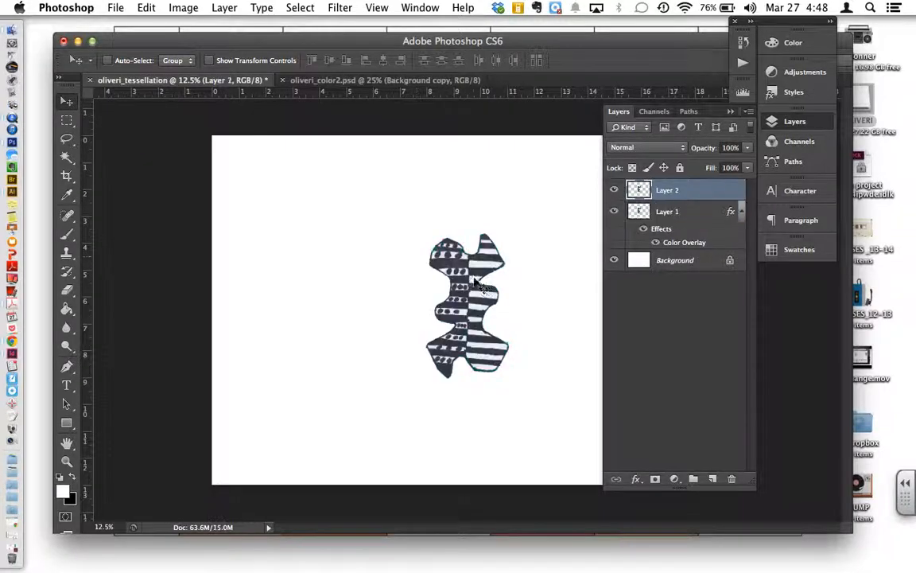
mouse_move(477, 293)
mouse_down()
mouse_move(389, 270)
mouse_move(389, 326)
mouse_move(362, 226)
mouse_move(342, 271)
mouse_up()
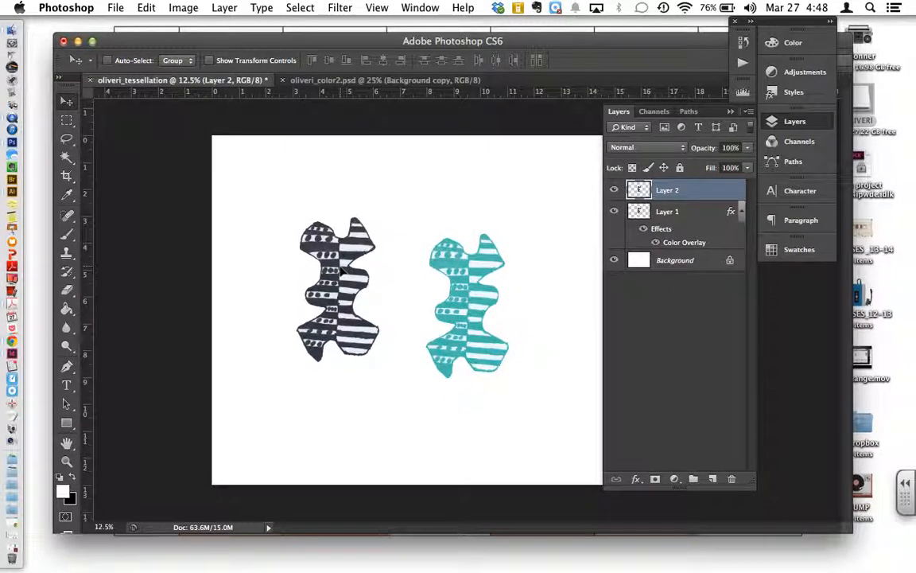
Add a Color Overlay to the second pattern copy and, after trying golden orange and mid blue, set its colour to dark blue.
click(262, 8)
mouse_move(225, 7)
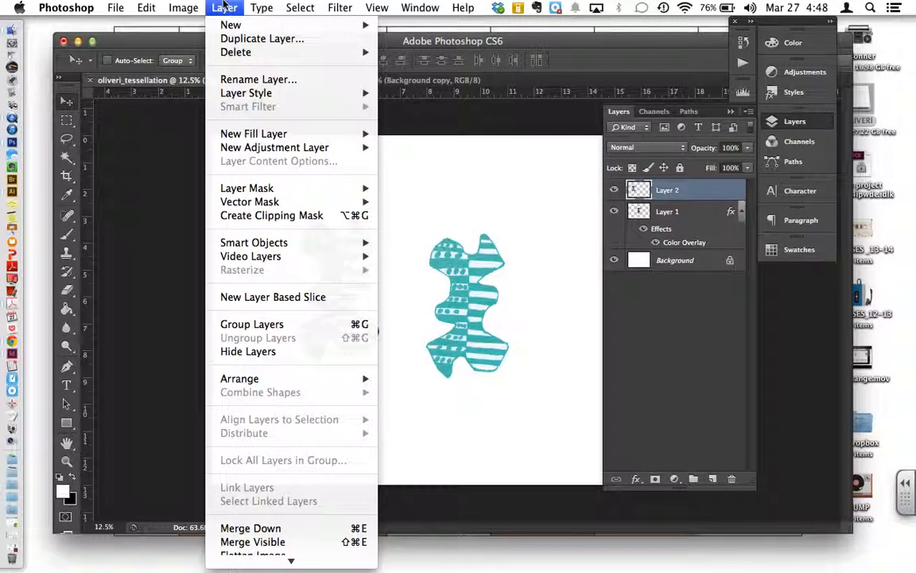
mouse_move(282, 97)
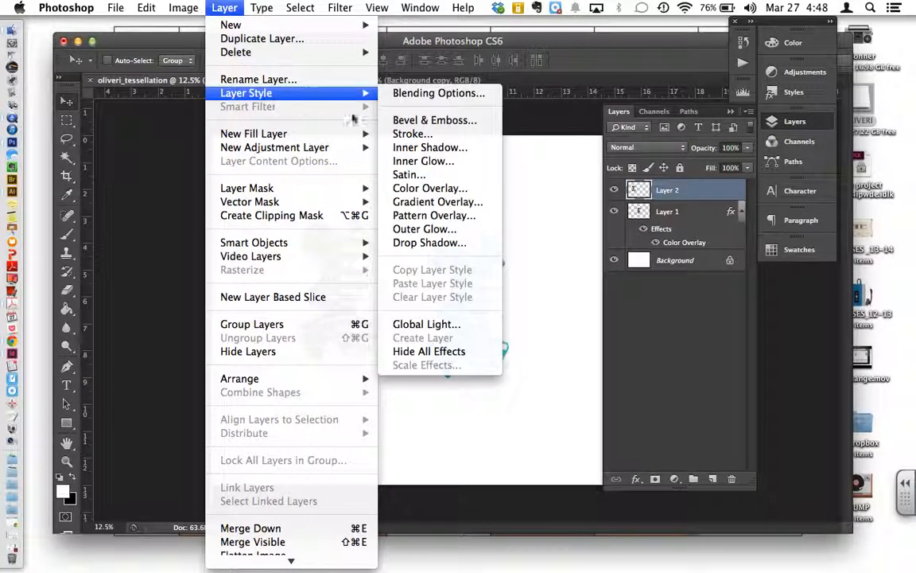
click(430, 189)
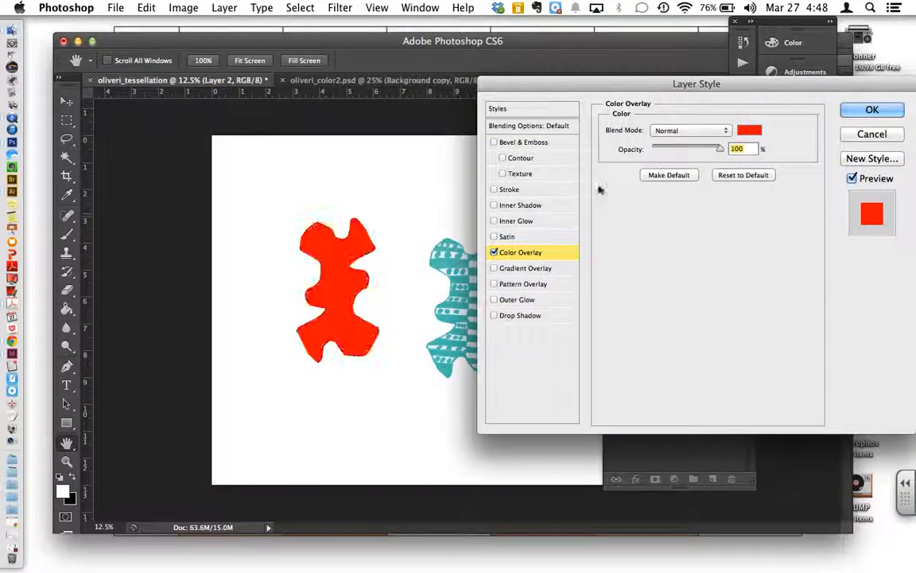
click(749, 130)
drag(491, 315, 488, 323)
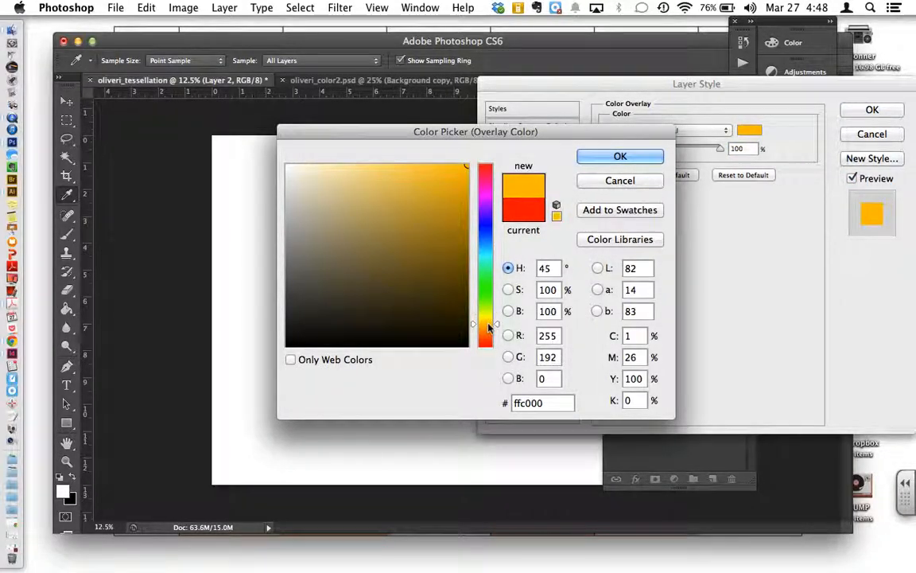
click(450, 195)
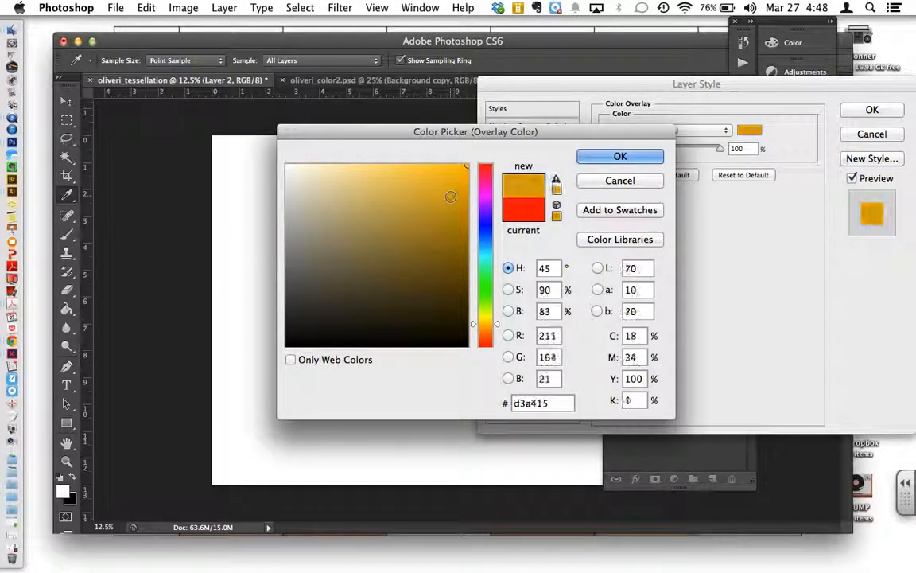
click(486, 232)
click(487, 246)
drag(469, 170, 460, 206)
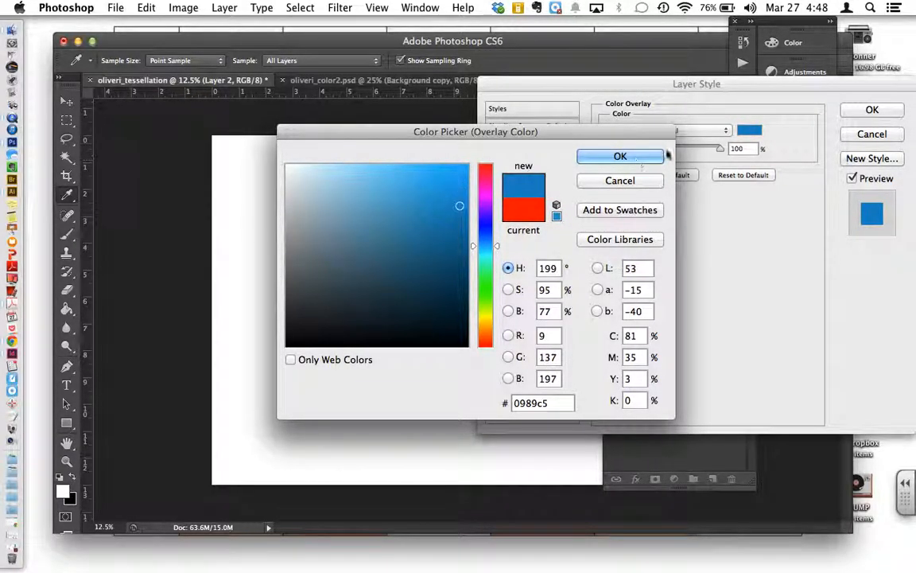
click(462, 276)
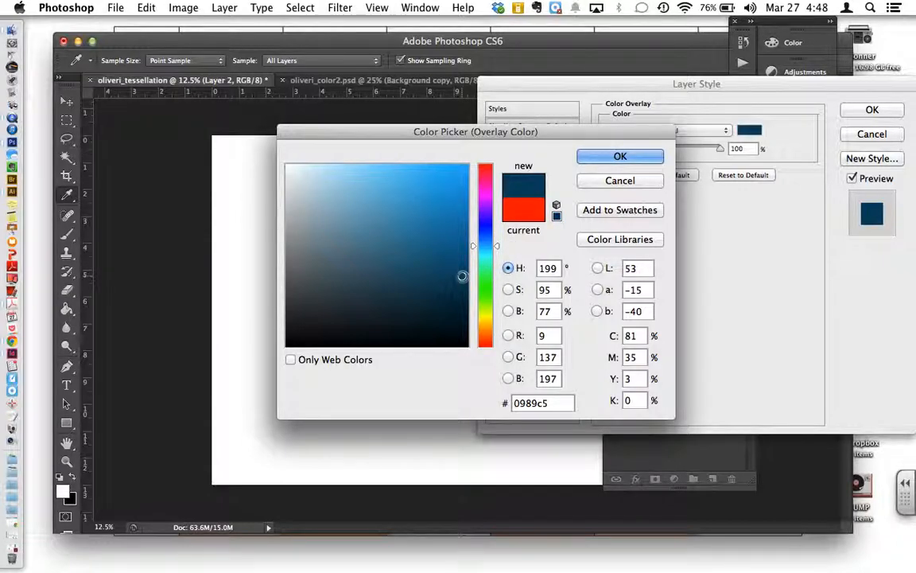
click(462, 264)
click(624, 162)
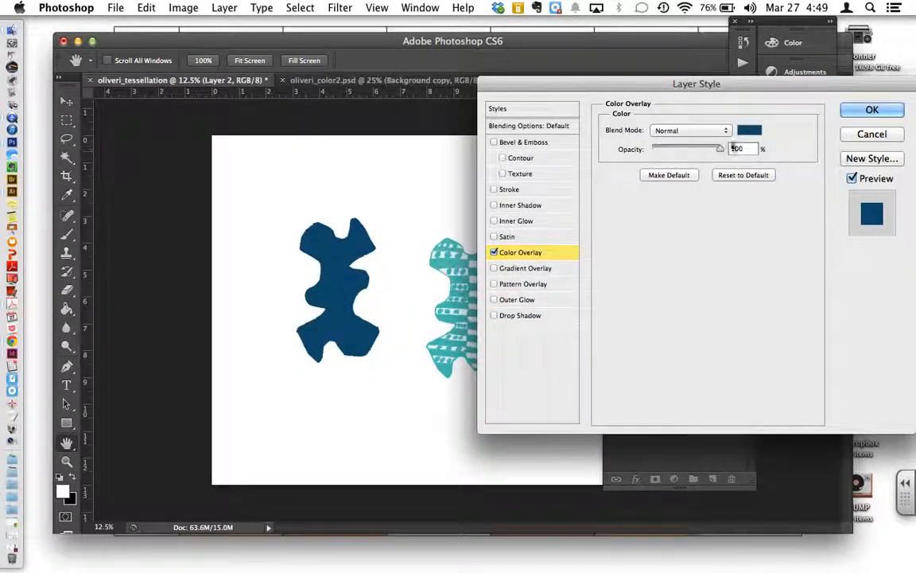
Set the dark blue overlay's blend mode to Screen and apply the layer style.
click(688, 130)
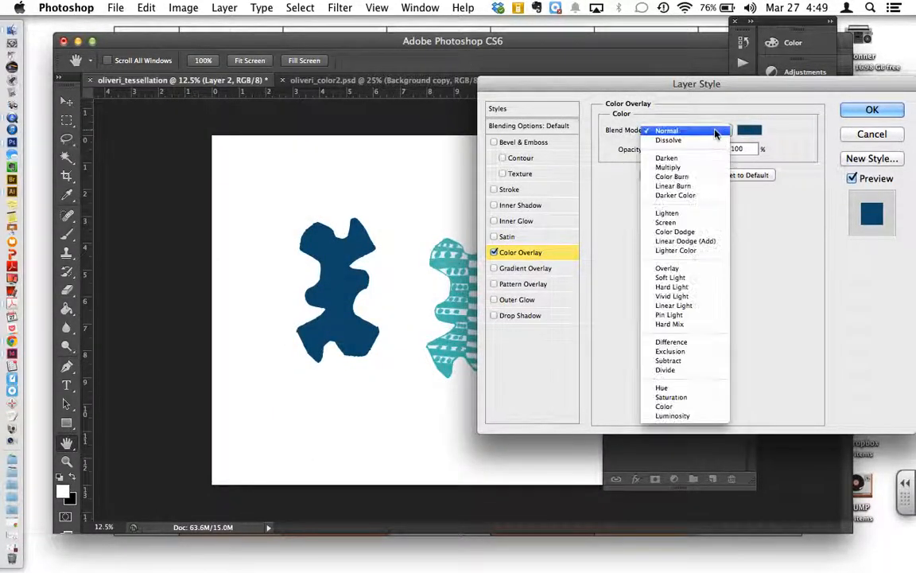
click(694, 222)
click(863, 112)
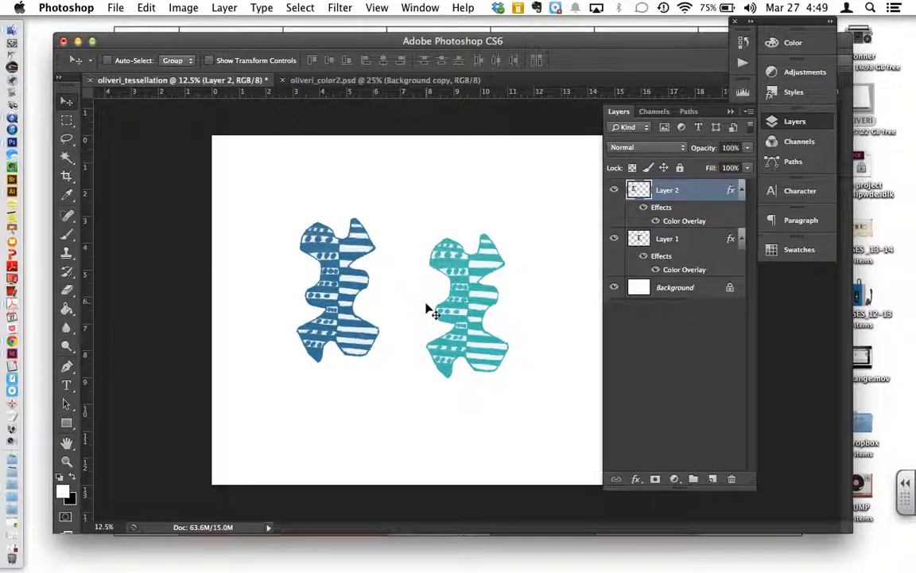
Rotate the blue pattern copy 90° clockwise and move it against the left side of the teal shape.
key(super+t)
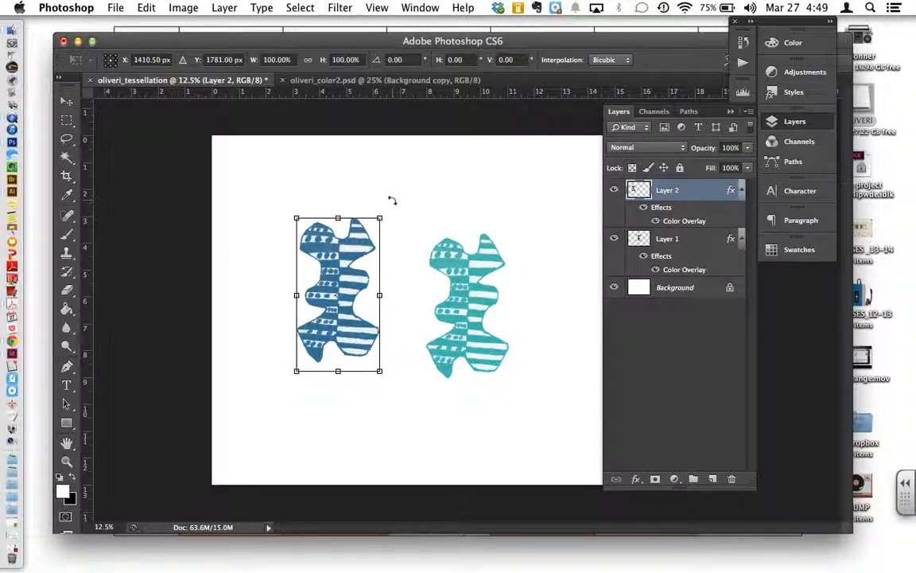
drag(391, 200, 434, 364)
drag(368, 311, 443, 289)
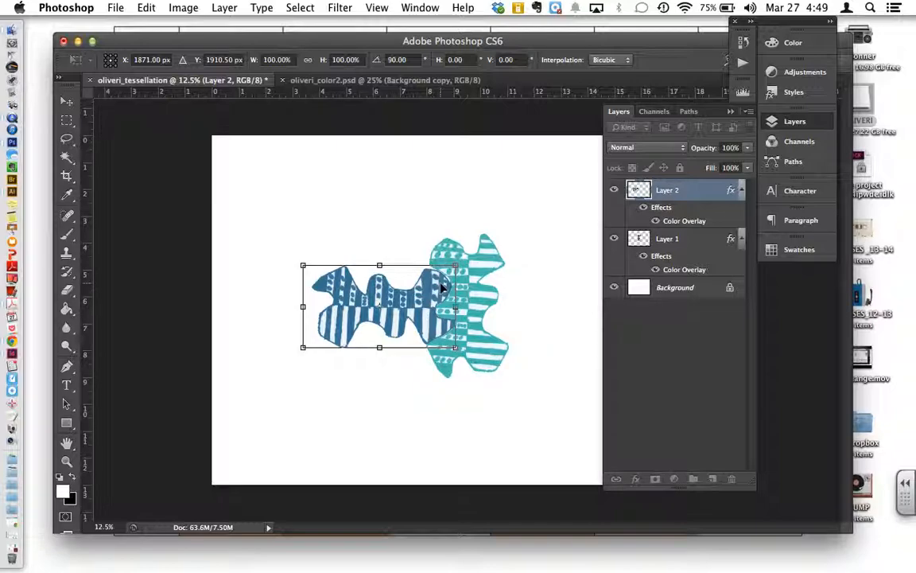
key(Return)
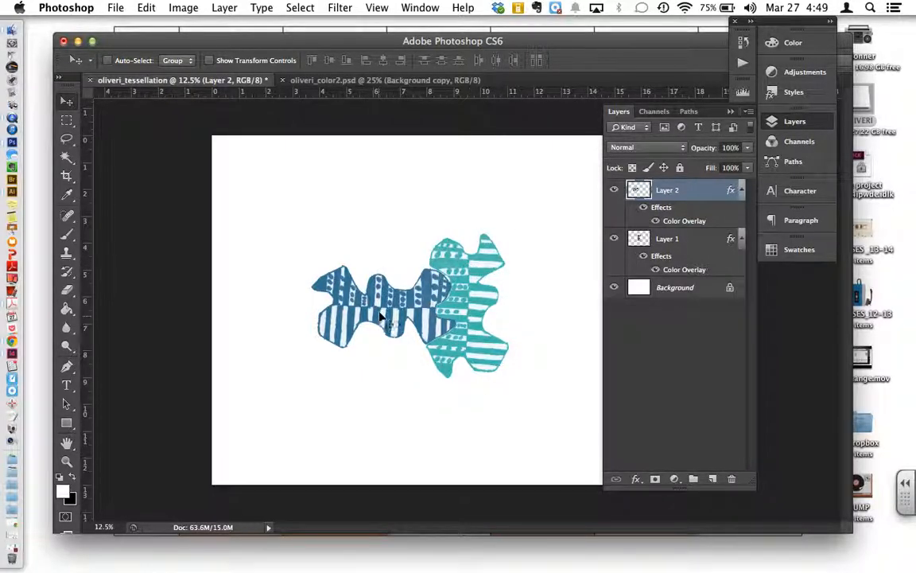
Rasterize the layer styles of both the blue and the teal pattern layers.
right_click(691, 193)
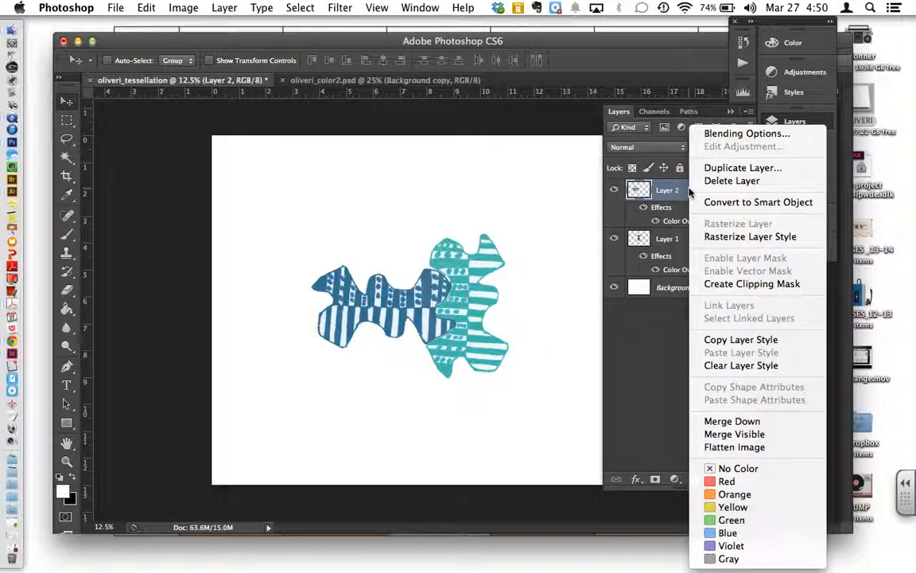
click(725, 237)
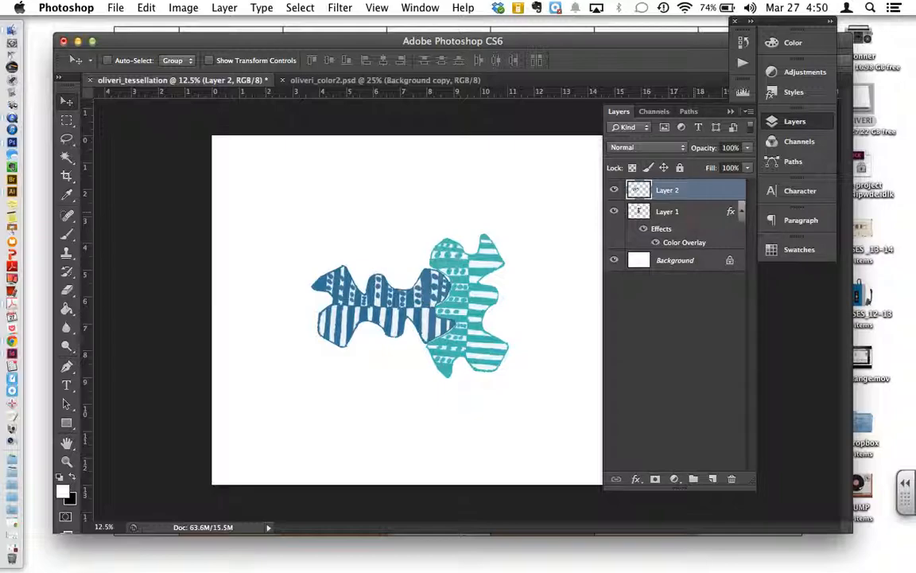
right_click(694, 216)
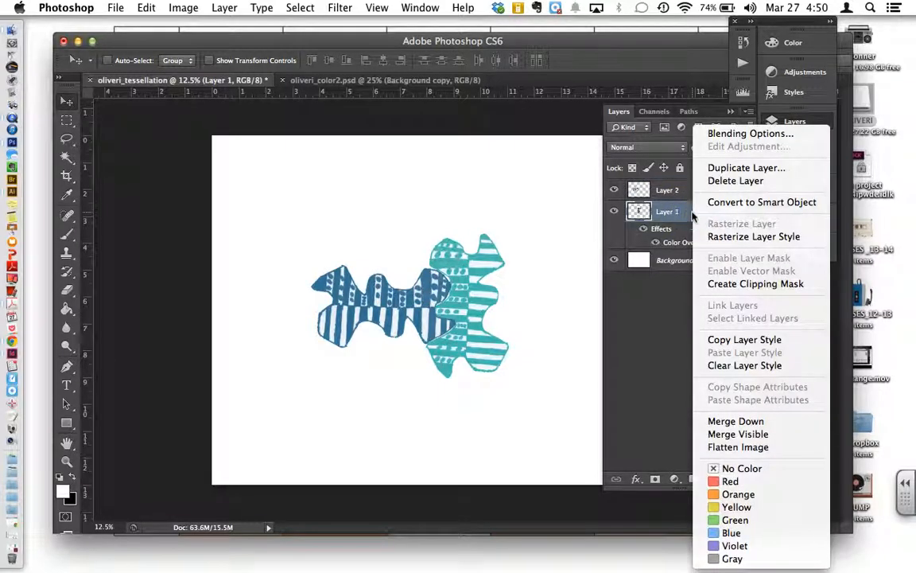
click(747, 237)
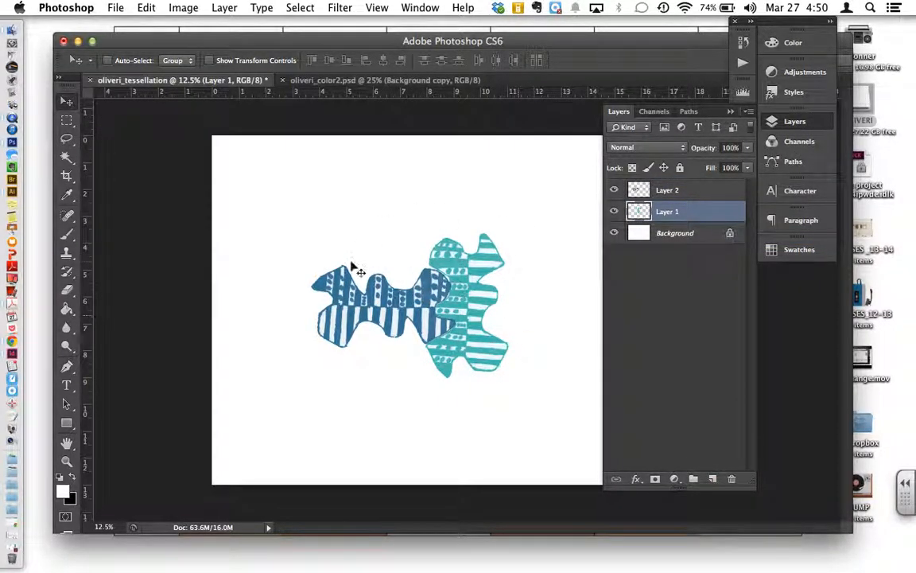
Rename the blue pattern's layer "blue" and the teal pattern's layer "green".
click(389, 305)
click(637, 189)
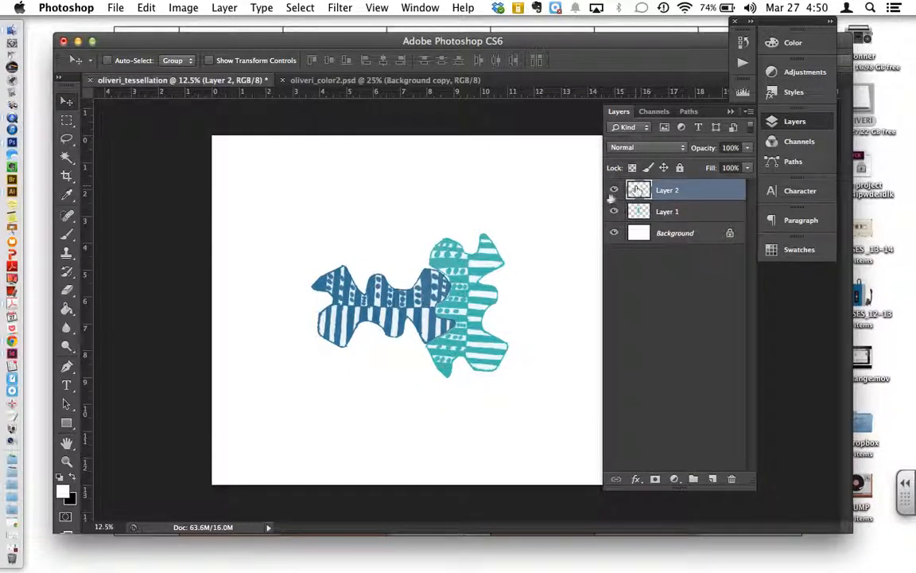
double_click(670, 191)
key(Return)
double_click(669, 211)
text(green)
key(Return)
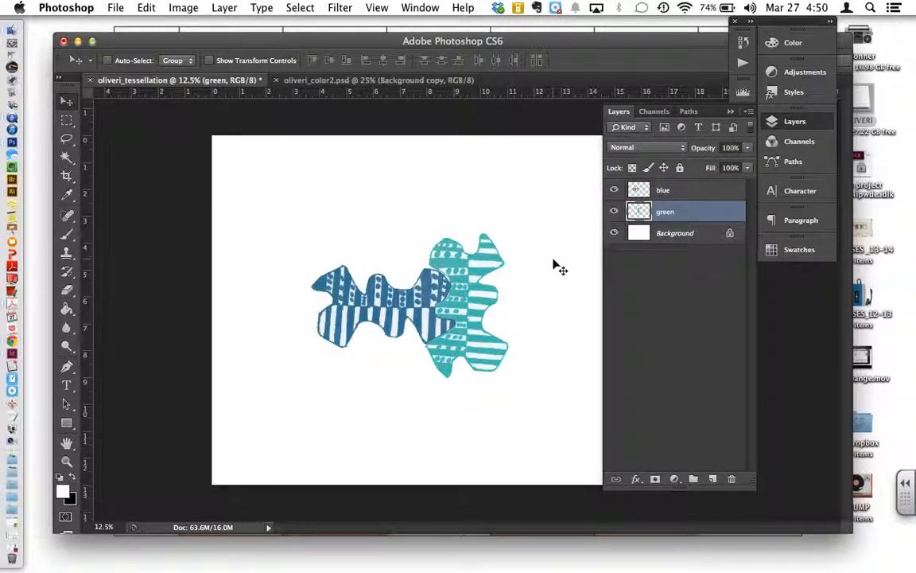
Paste a third pattern copy above the blue shape and give it a Color Overlay in Screen blend mode.
key(ctrl+v)
drag(477, 286, 393, 218)
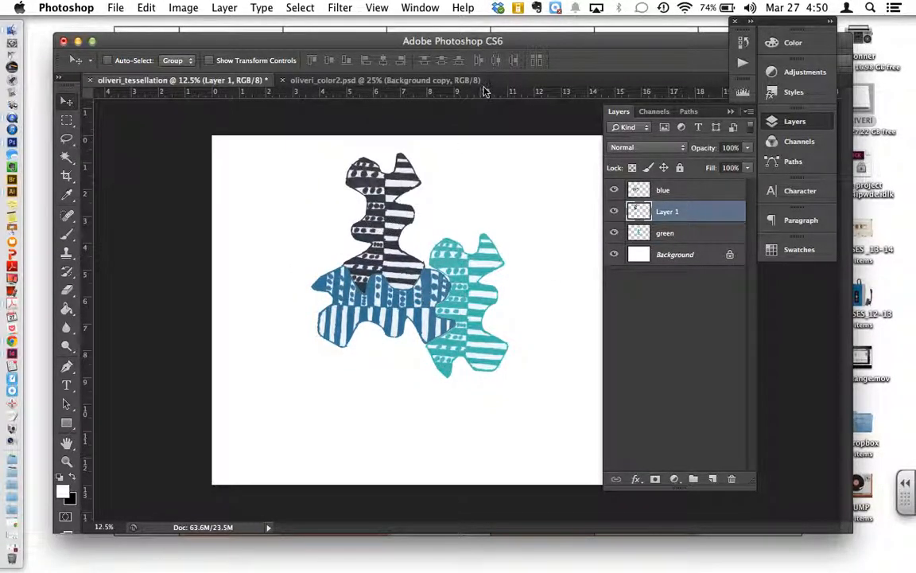
click(224, 7)
mouse_move(240, 93)
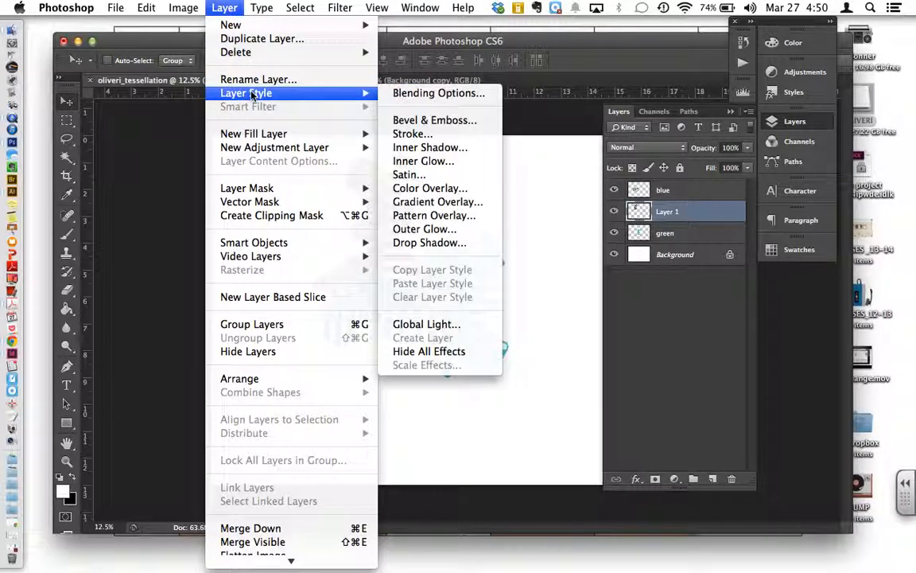
click(445, 187)
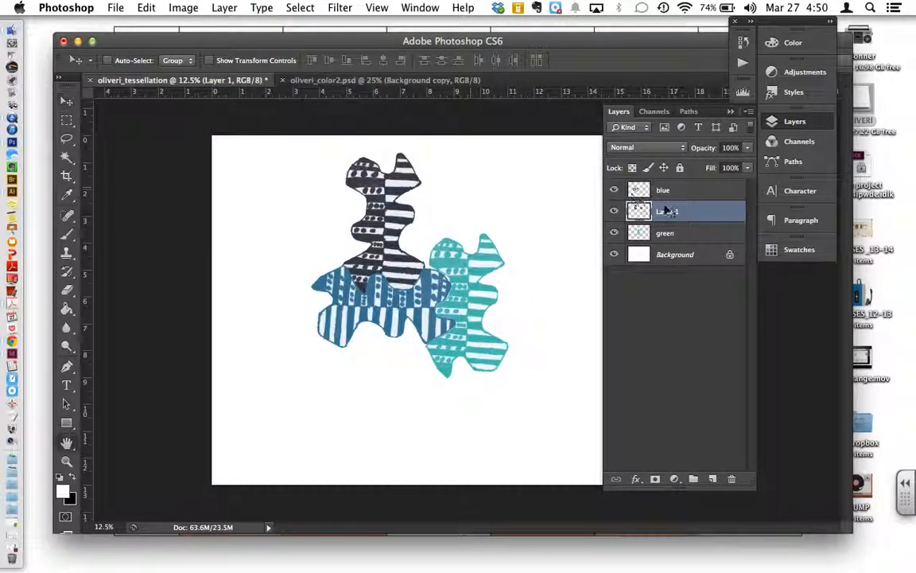
click(714, 133)
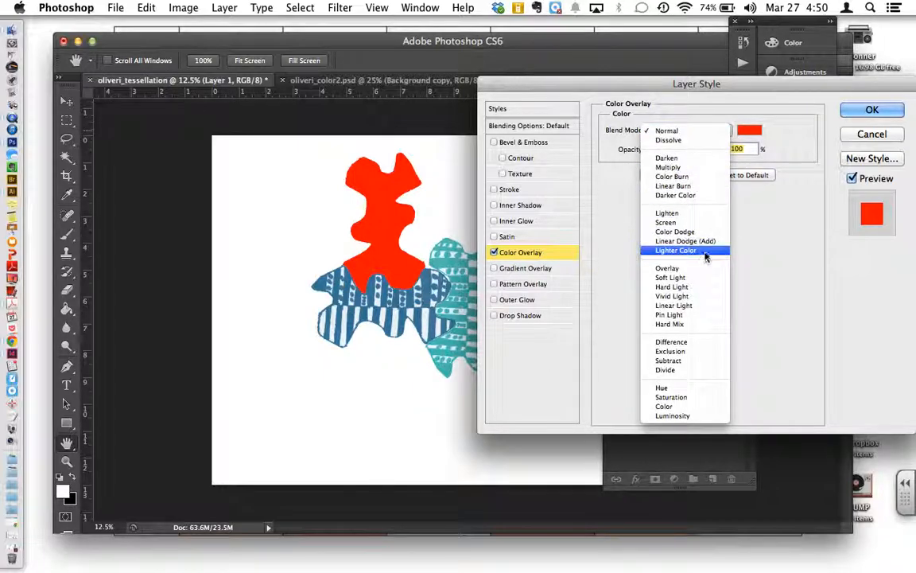
click(700, 222)
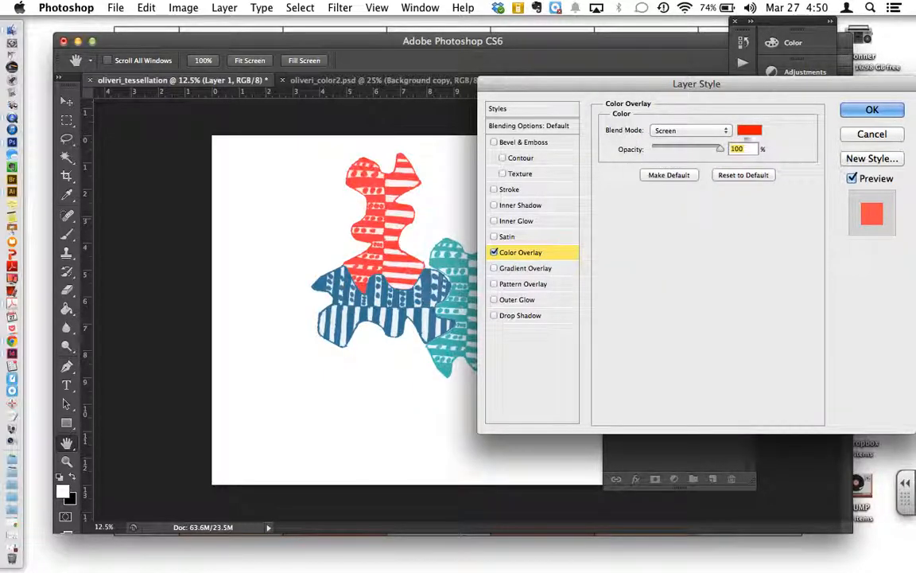
Set the third copy's overlay colour to a dark muted green, apply it and rasterize the layer style.
click(749, 130)
click(488, 255)
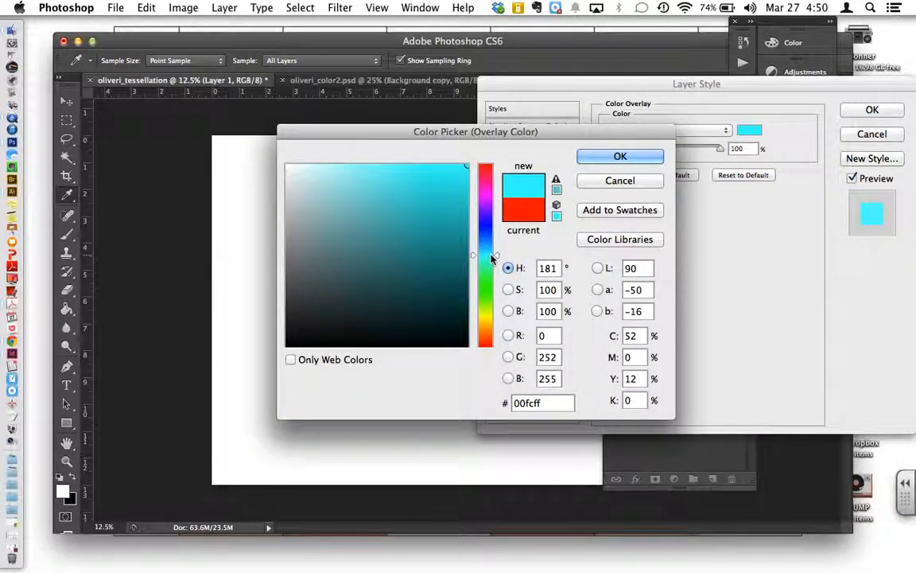
click(487, 267)
click(622, 156)
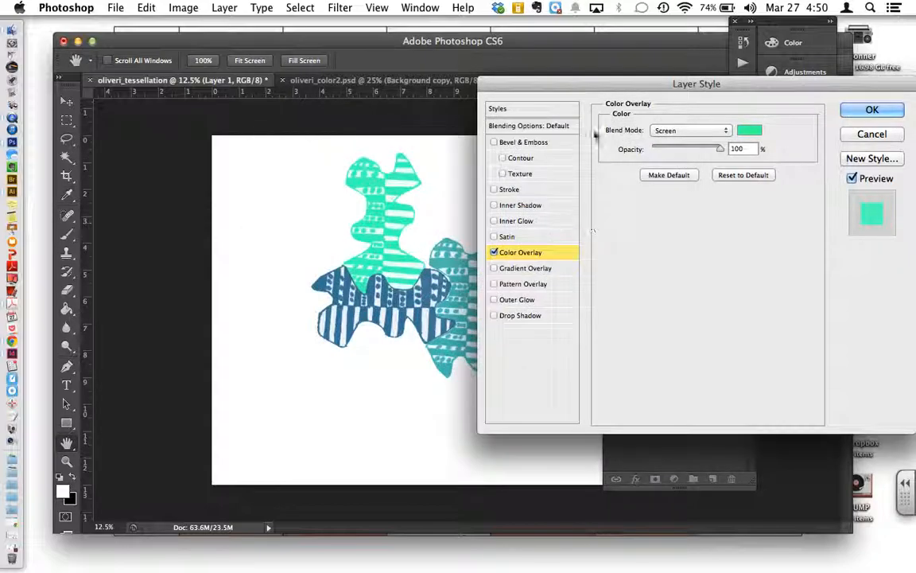
click(750, 130)
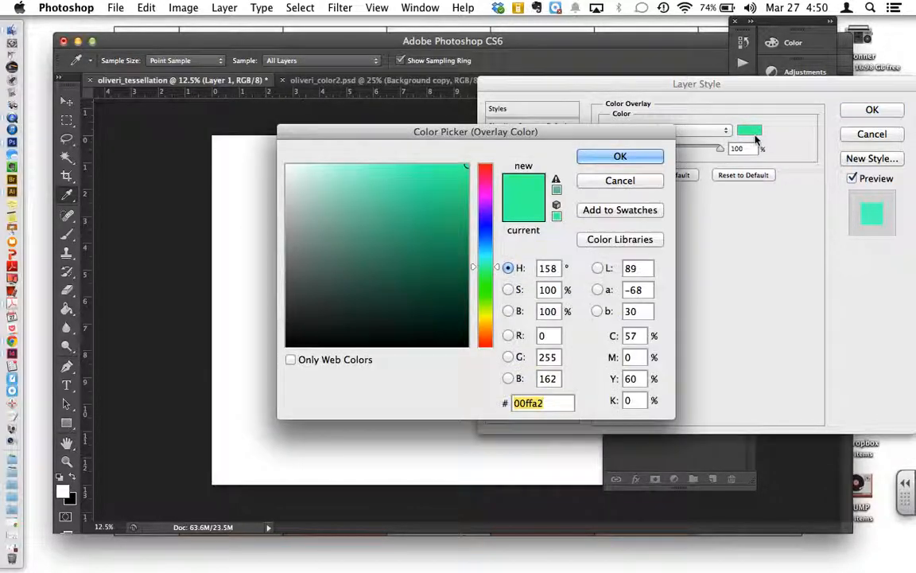
click(413, 266)
click(638, 156)
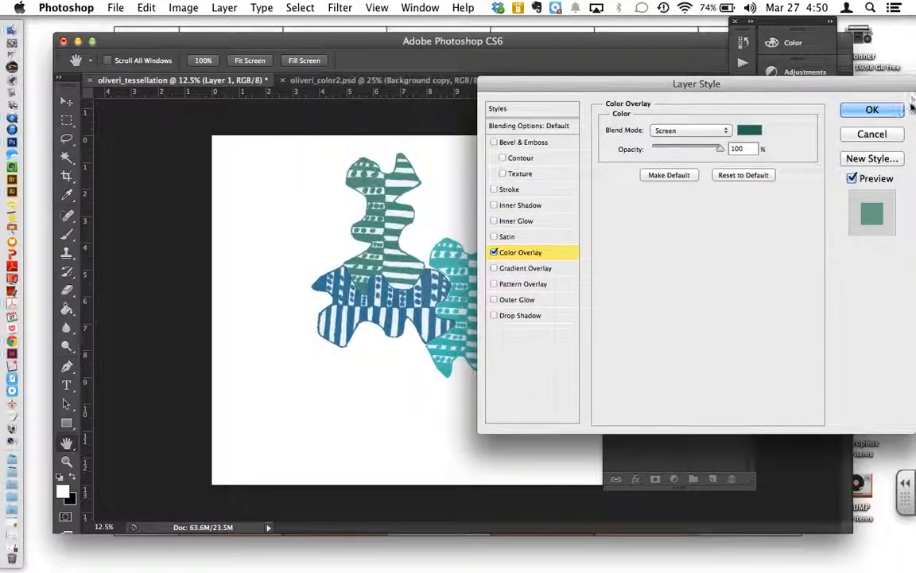
click(872, 110)
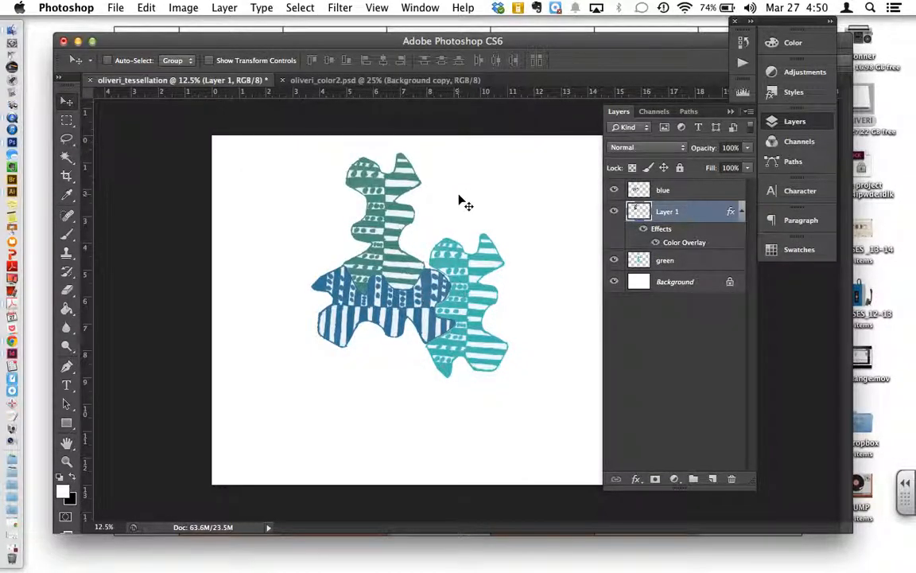
right_click(696, 212)
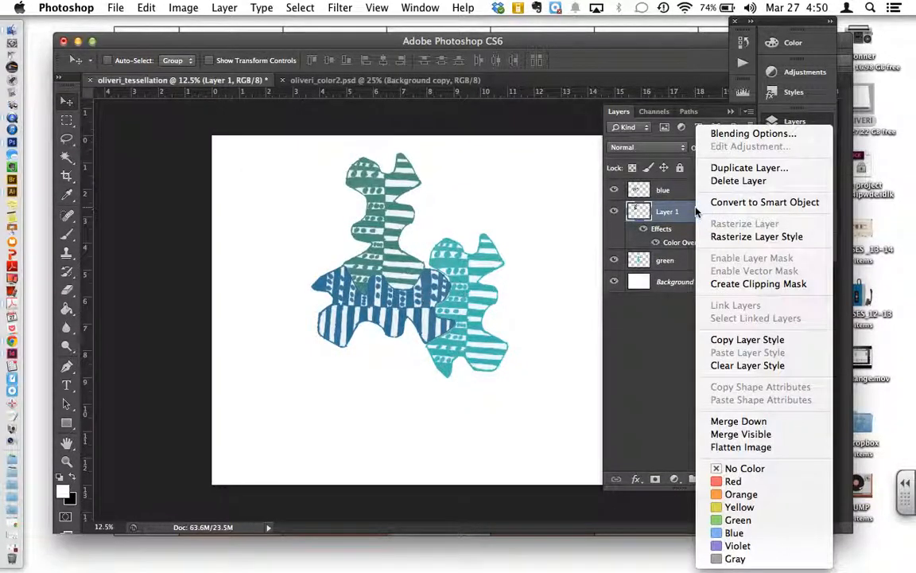
click(754, 238)
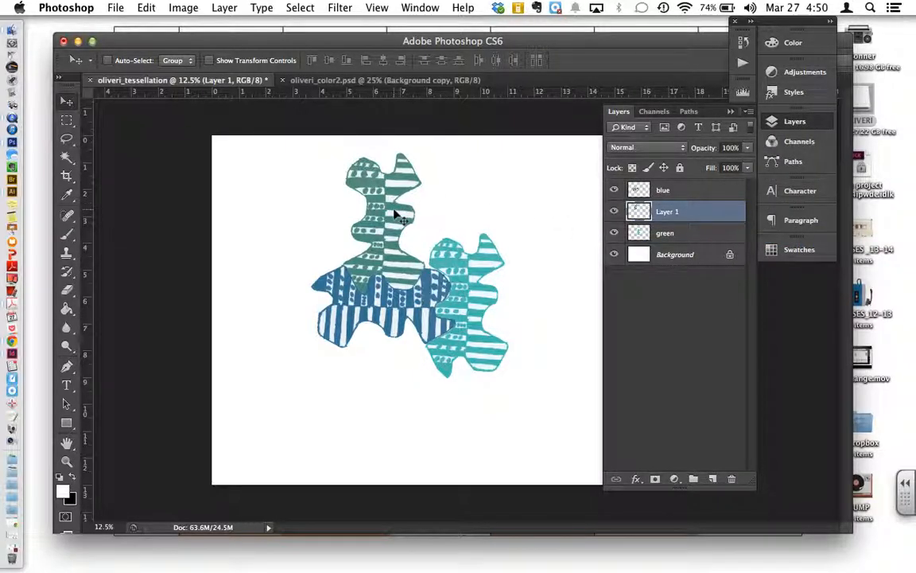
Paste a fourth pattern copy, hide the rulers and move the copy over the upper right of the teal shape.
key(super+v)
drag(461, 280, 521, 256)
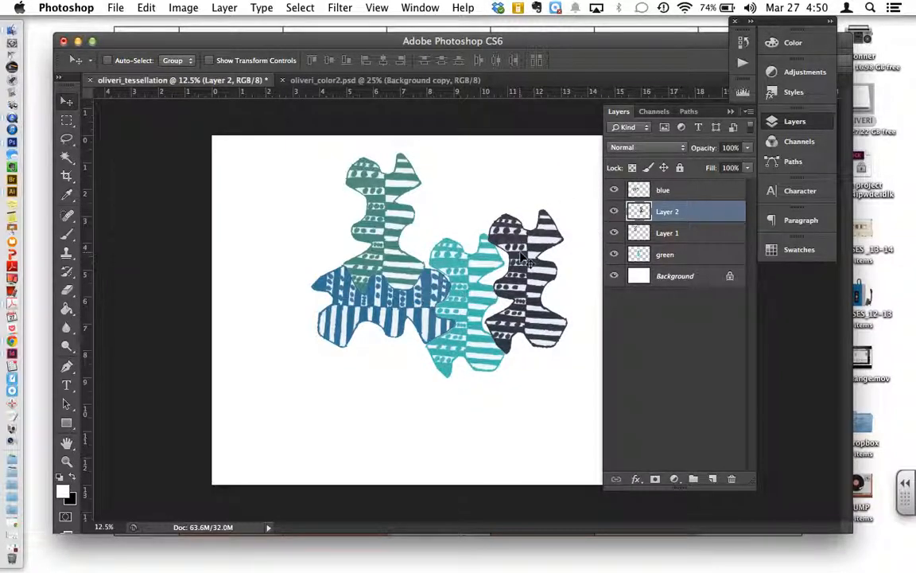
key(super+r)
drag(513, 244, 481, 208)
Rotate the fourth copy -90° and fit it between the dark green shape and the top of the teal shape.
key(super+t)
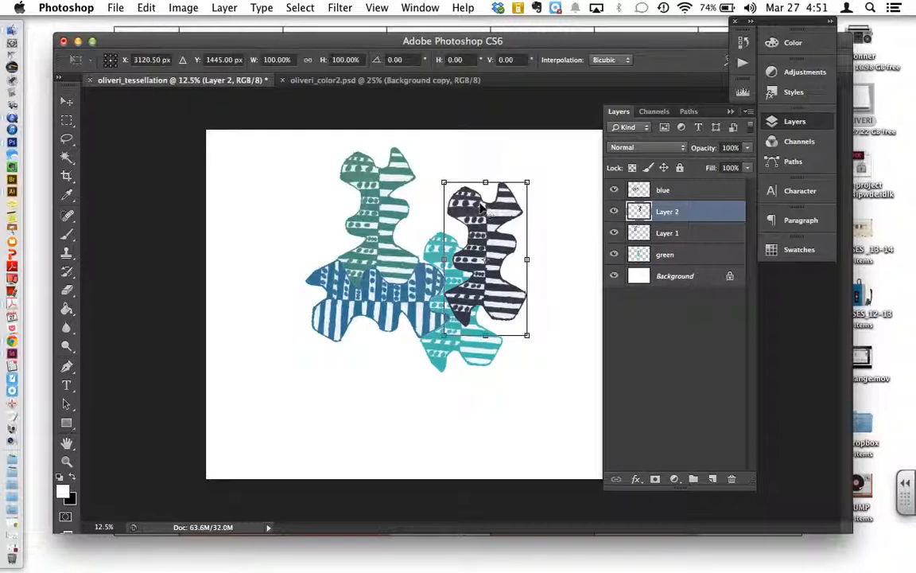
drag(438, 169, 414, 202)
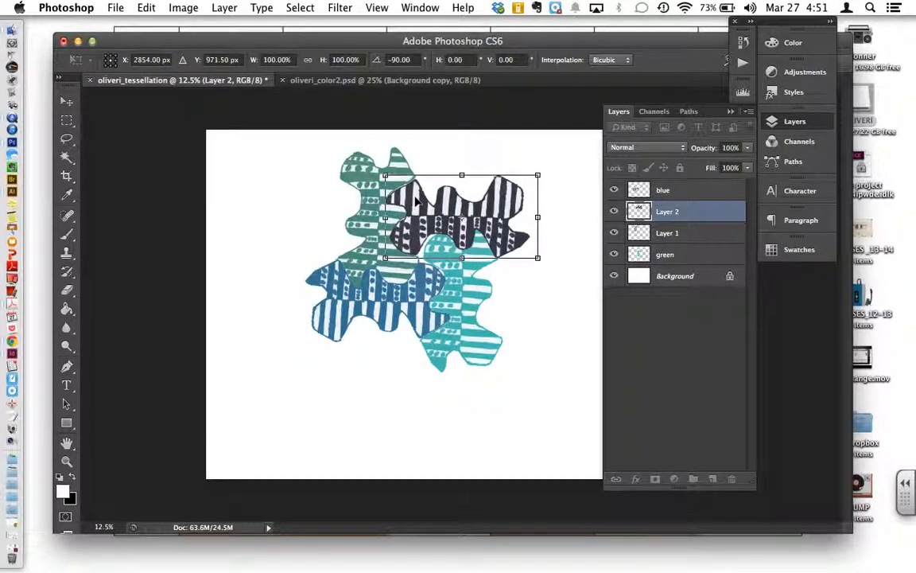
key(Return)
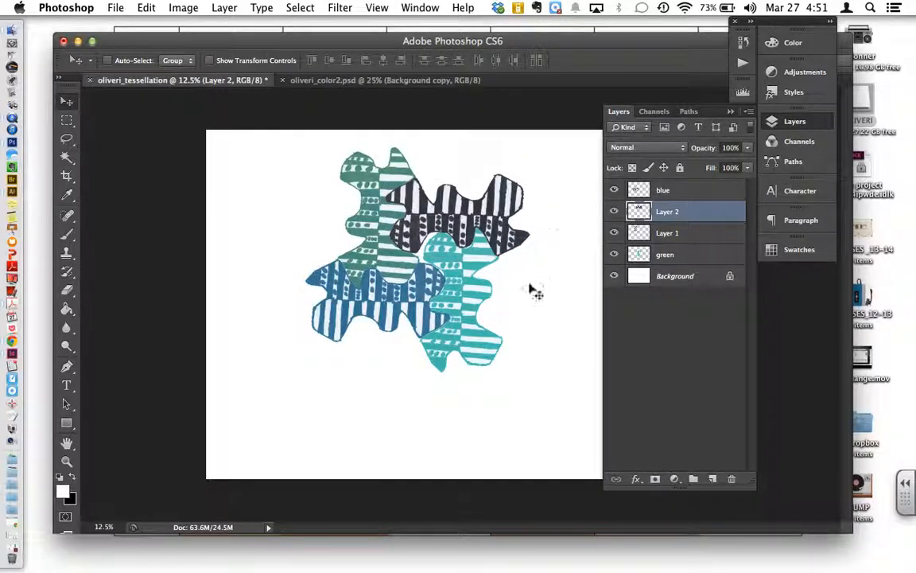
Shift the teal shape on the green layer slightly left to tighten its fit against the blue and black shapes.
click(668, 254)
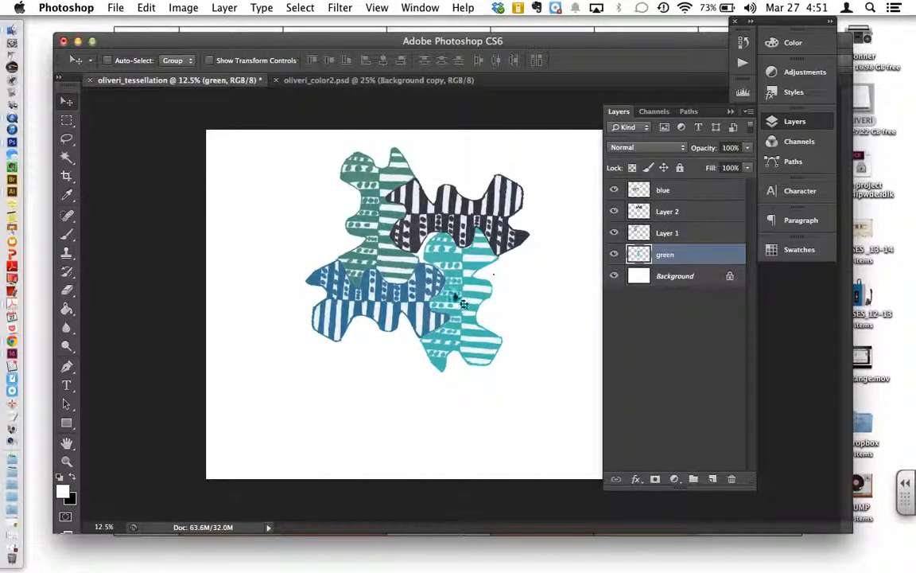
drag(472, 273, 460, 274)
key(Left)
key(Left)
key(Left)
key(Left)
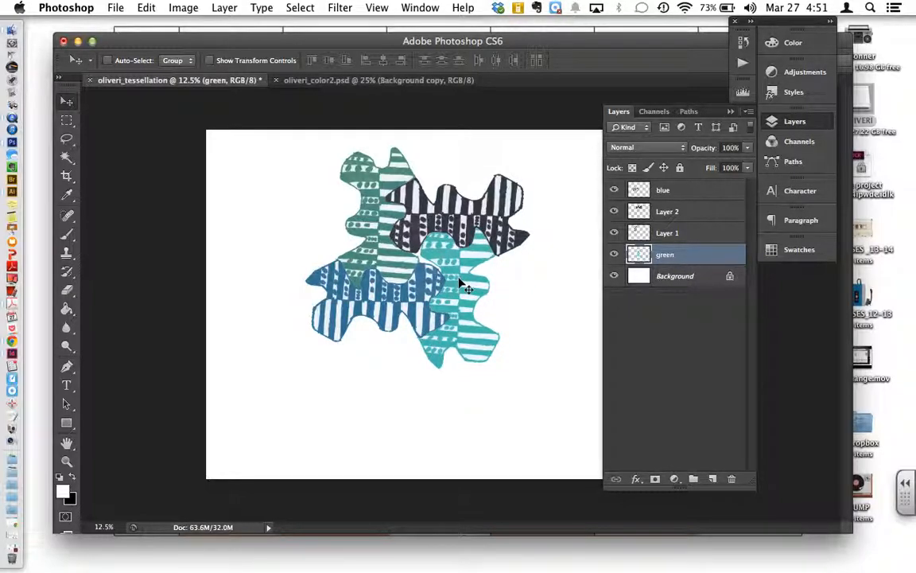
key(Down)
key(Down)
key(Down)
key(Down)
key(Left)
key(Left)
key(Left)
key(Up)
key(Up)
key(Right)
key(Right)
key(Right)
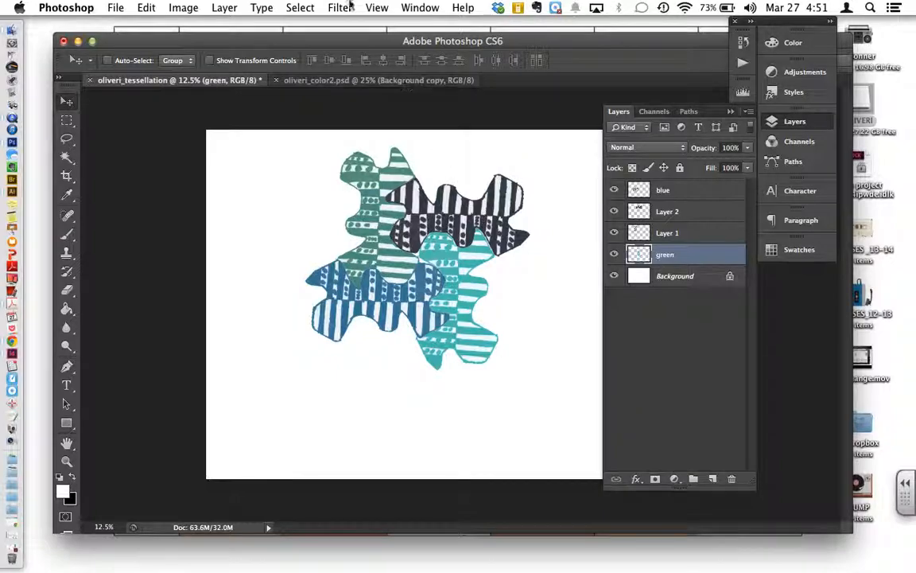
Add a Color Overlay in Screen blend mode to the black shape on Layer 2.
click(223, 8)
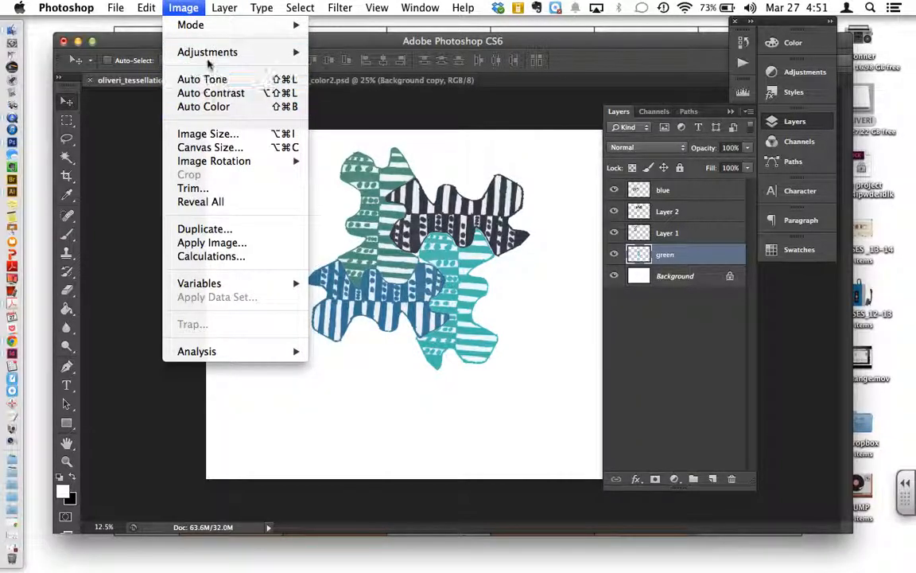
click(224, 7)
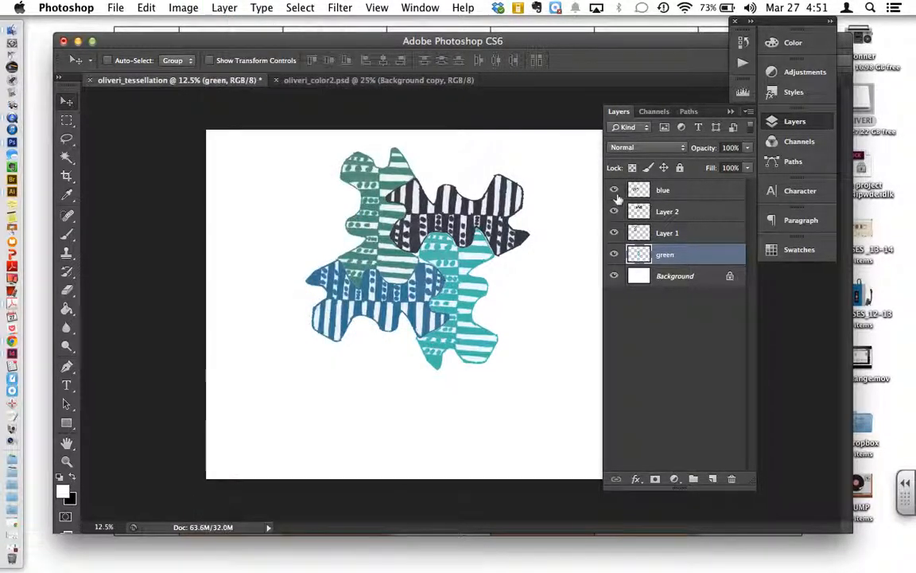
click(677, 211)
click(183, 7)
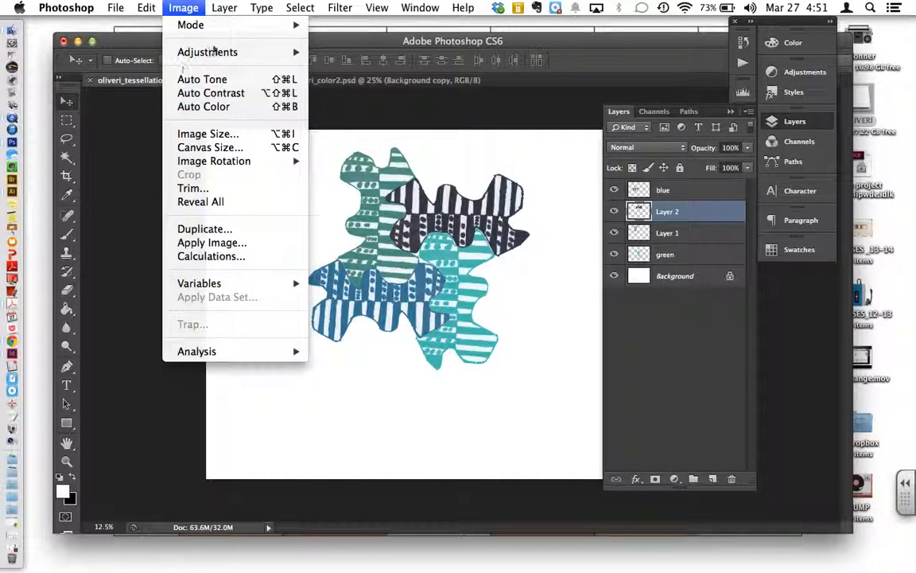
mouse_move(224, 7)
mouse_move(247, 94)
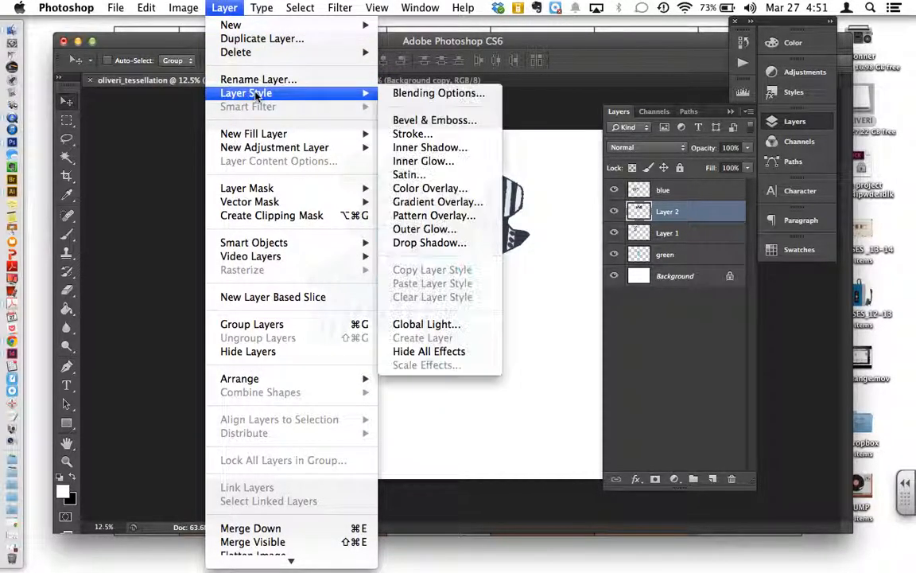
click(461, 189)
click(680, 130)
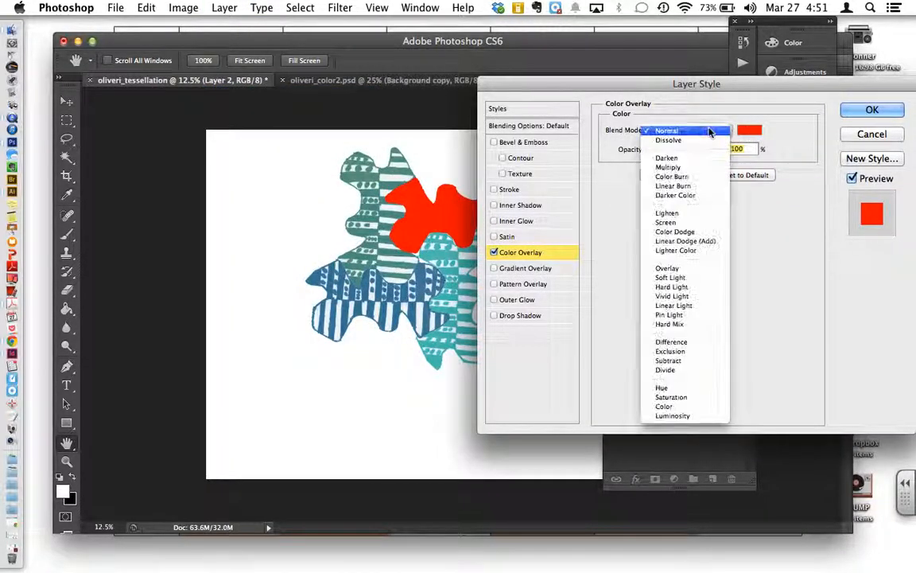
click(691, 228)
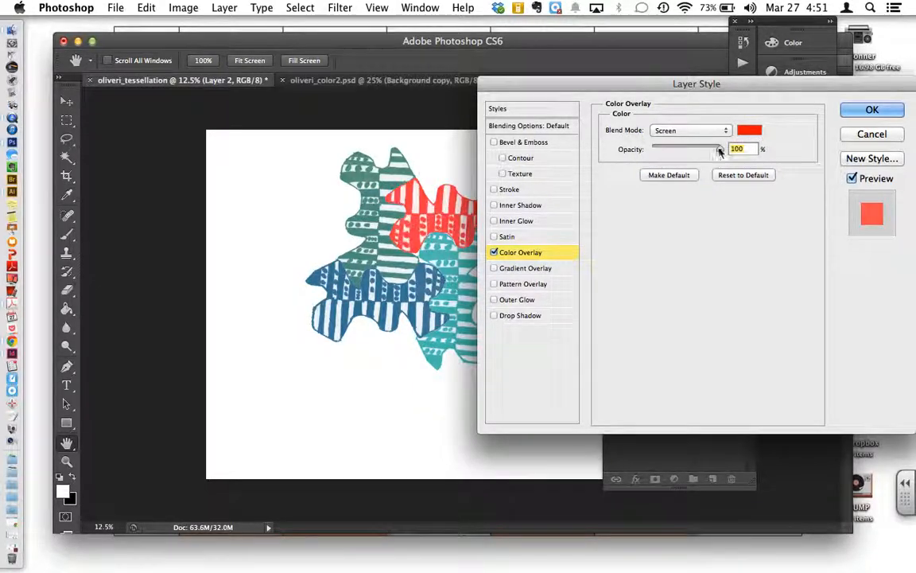
Try the Pin Light, Hard Mix and Color Dodge blend modes for the red overlay.
click(660, 130)
click(707, 223)
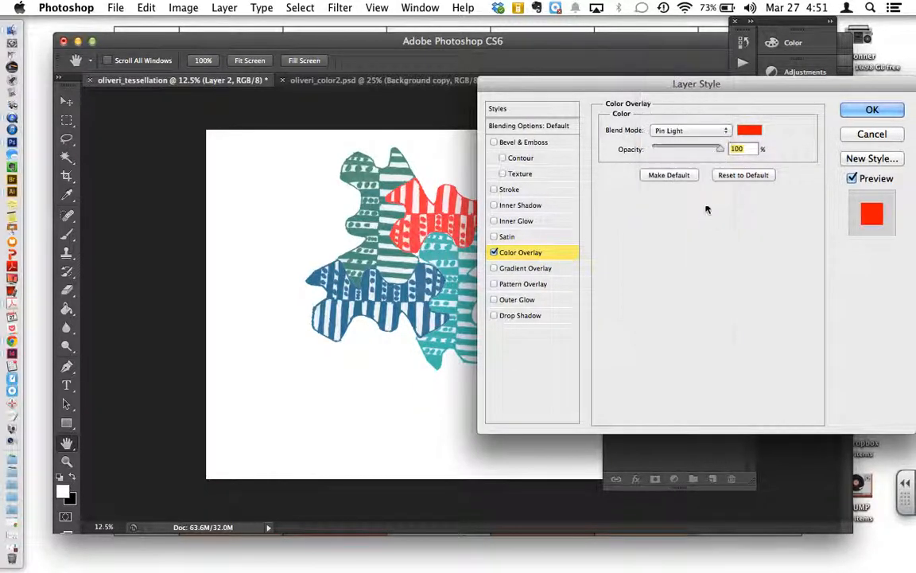
click(685, 132)
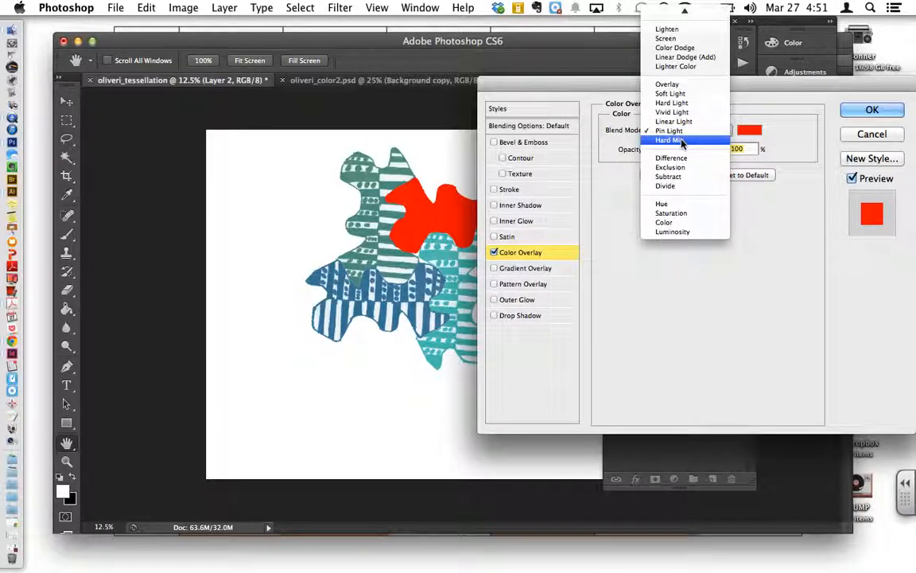
click(683, 140)
click(687, 131)
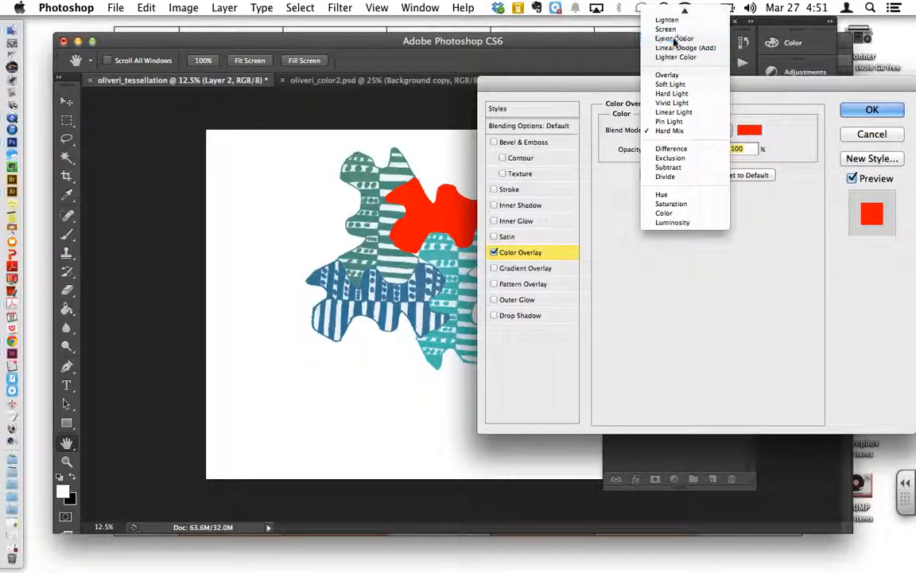
click(674, 38)
Set the overlay's blend mode to Linear Burn and its colour to a bright blue, and apply the layer style.
click(689, 134)
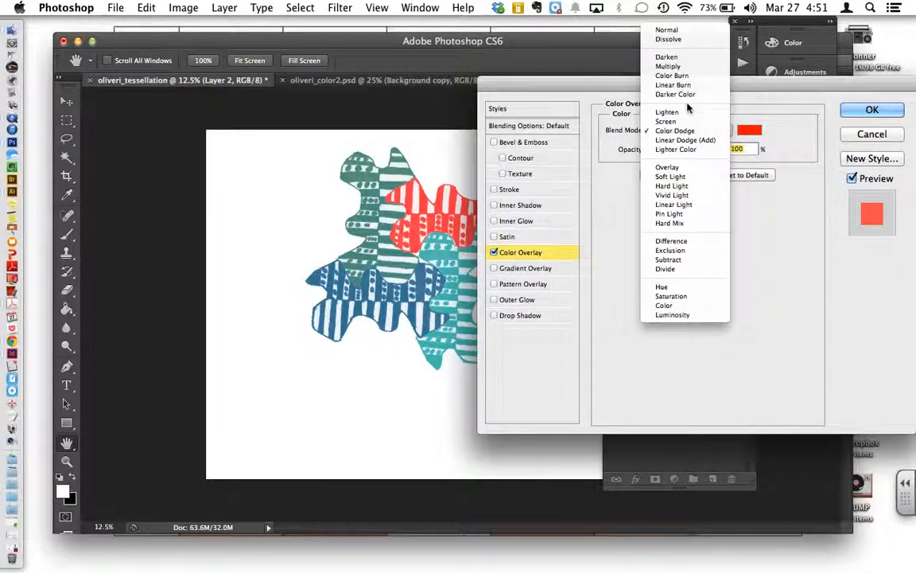
click(656, 94)
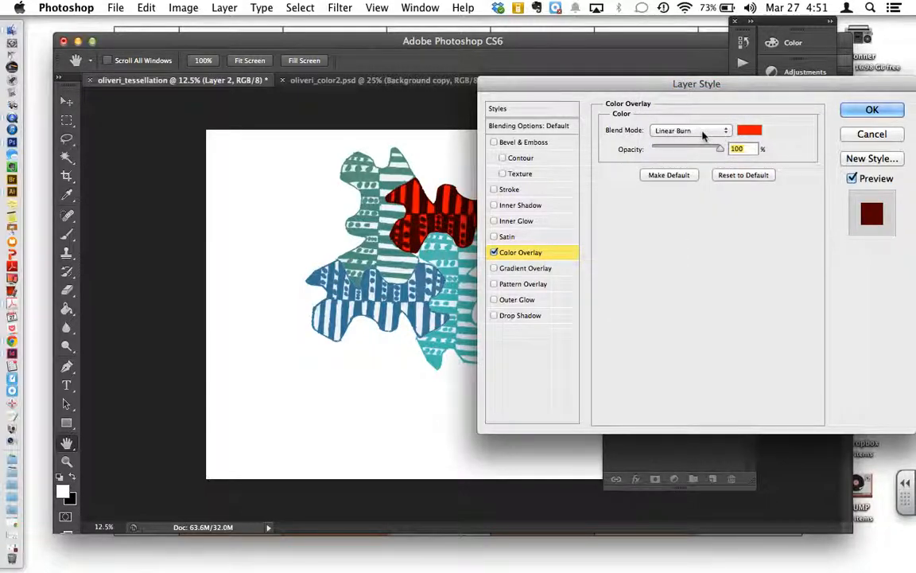
click(749, 130)
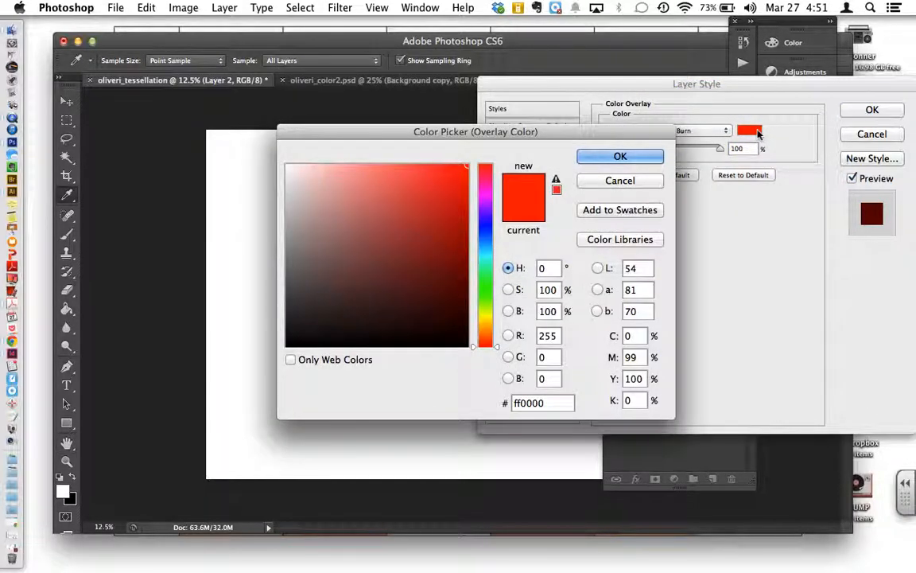
click(484, 242)
click(598, 161)
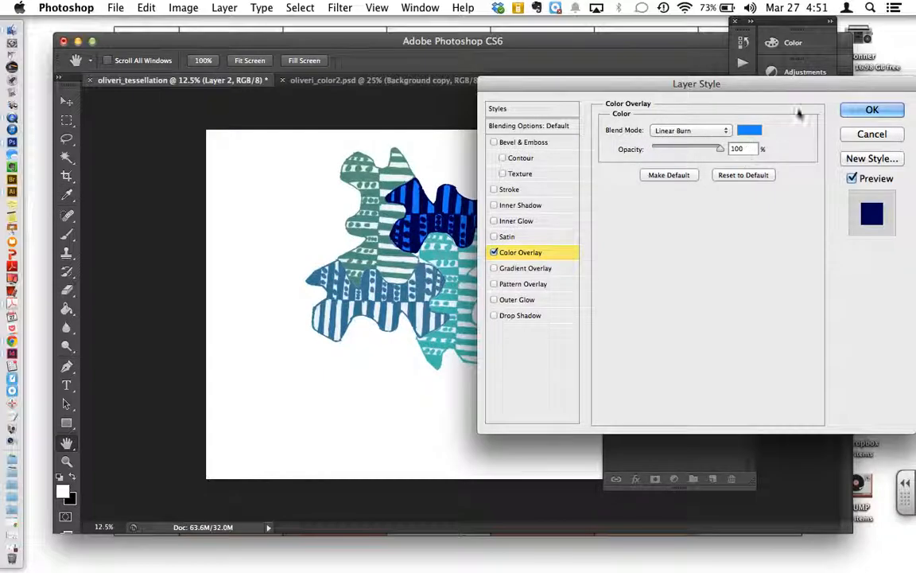
click(874, 109)
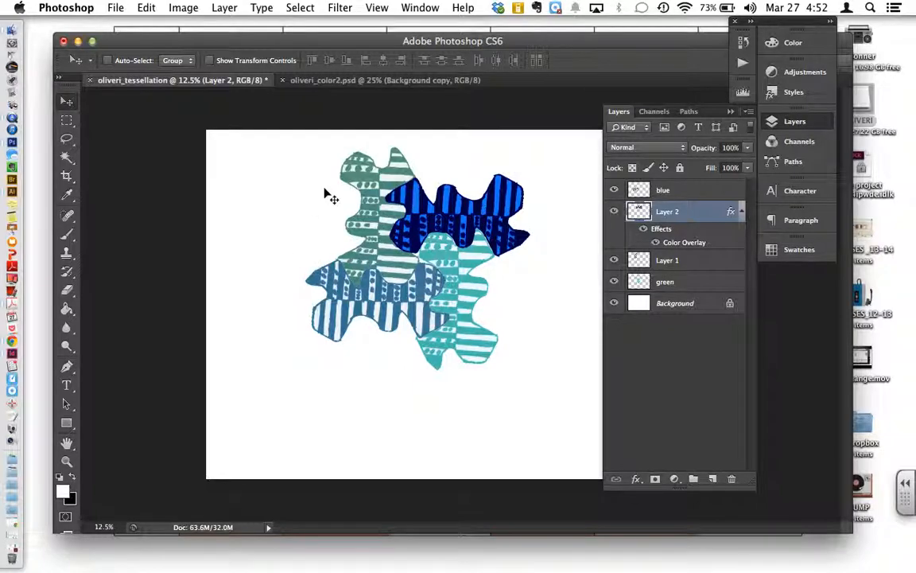
Save the document as oliveri_tessellation.psd in the patterns for tessellations folder, keeping layers and Maximize Compatibility on.
click(115, 7)
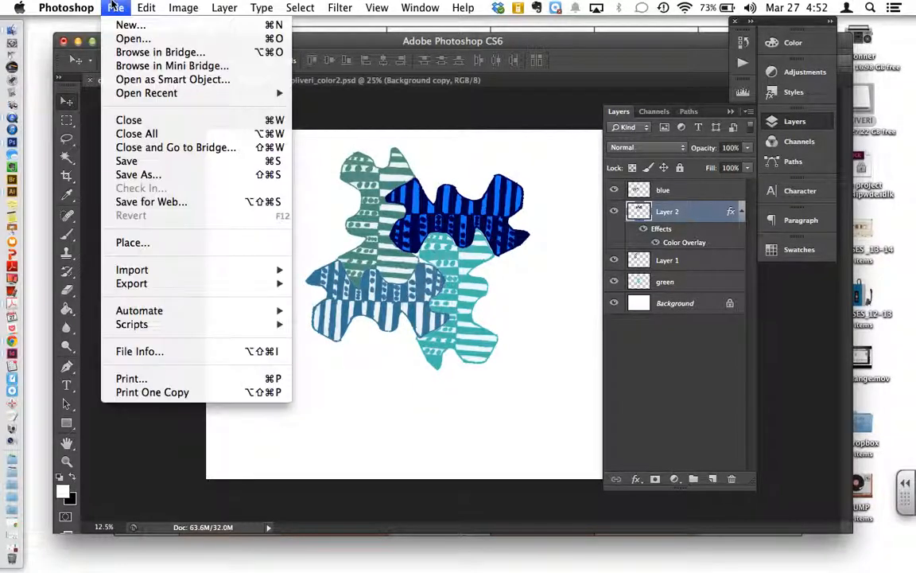
click(142, 174)
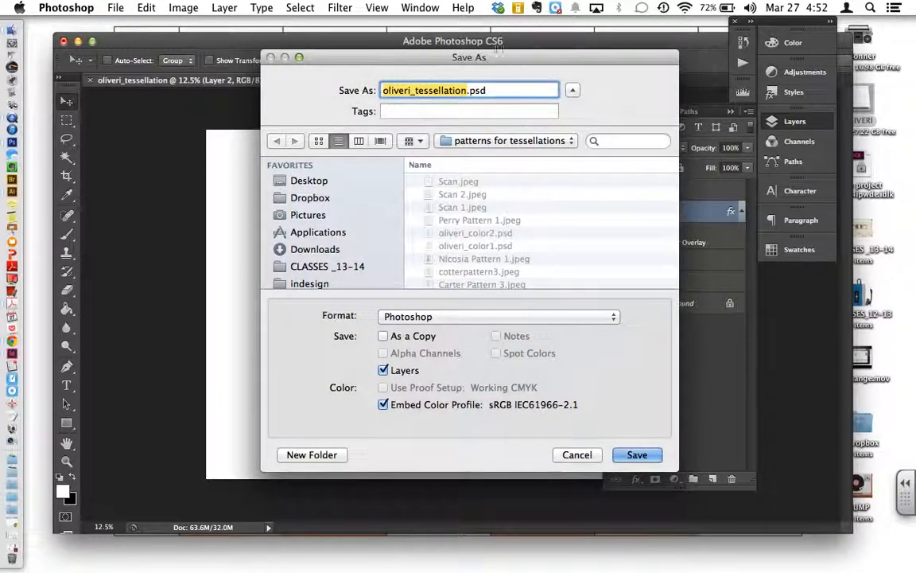
key(Return)
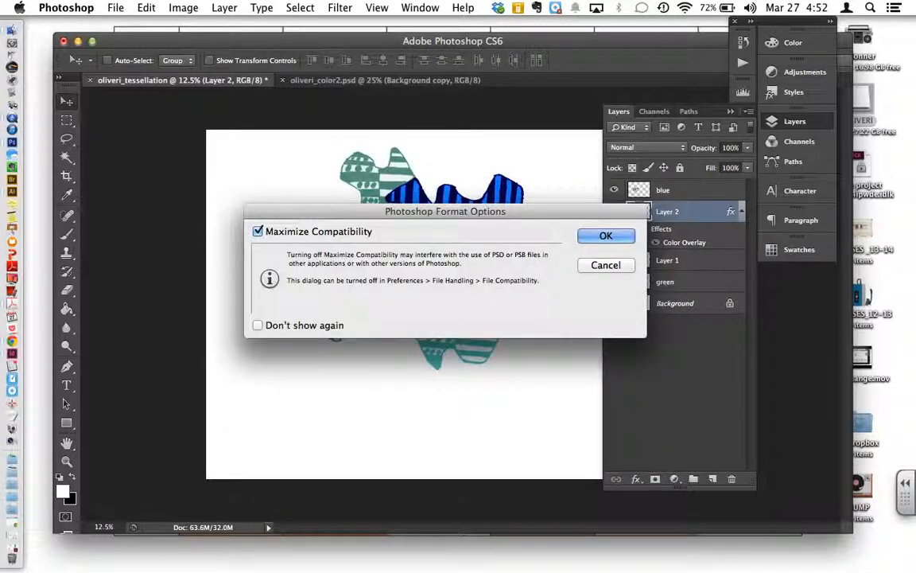
click(595, 236)
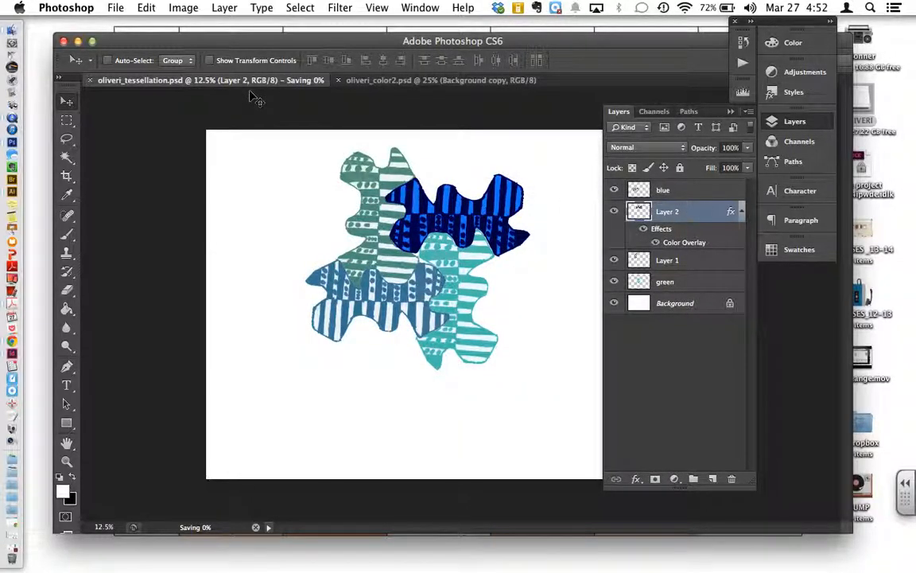